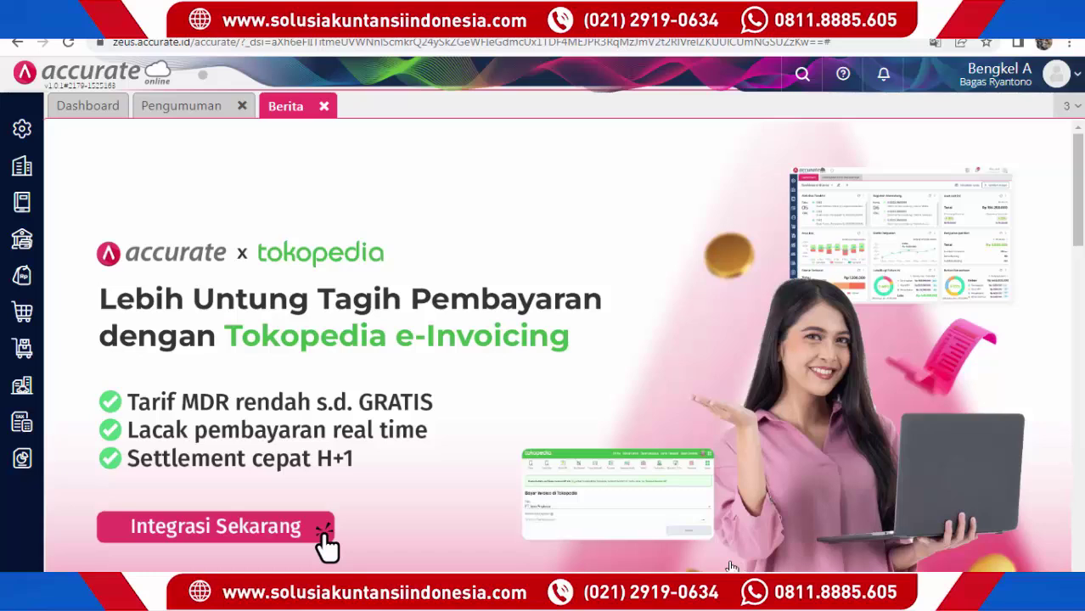
Open the Cost & Profit Center add-on's page in the Accurate Store catalogue.
left_click(26, 135)
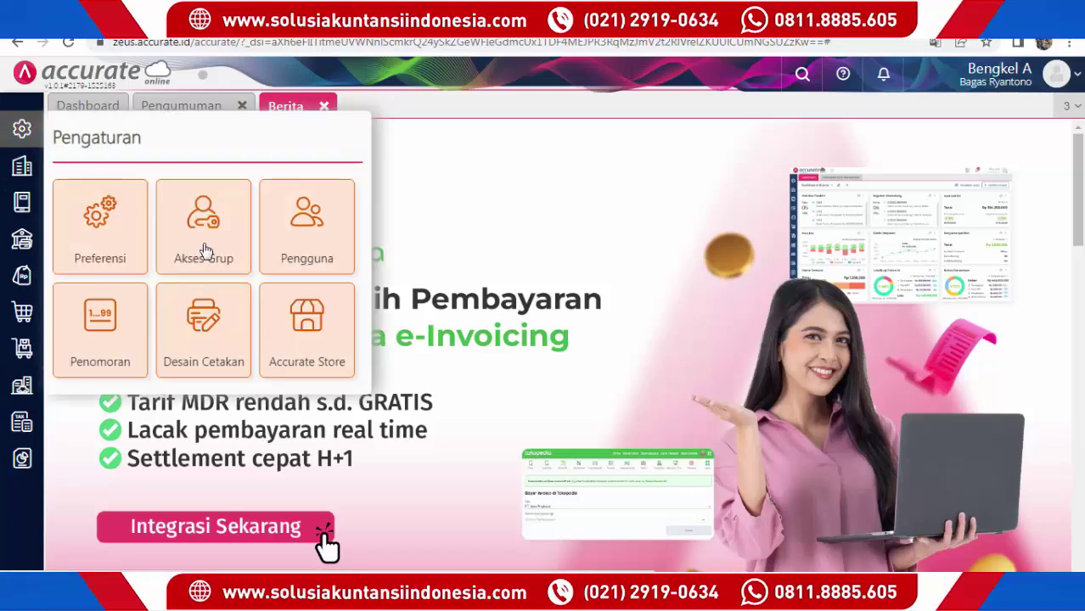
left_click(326, 359)
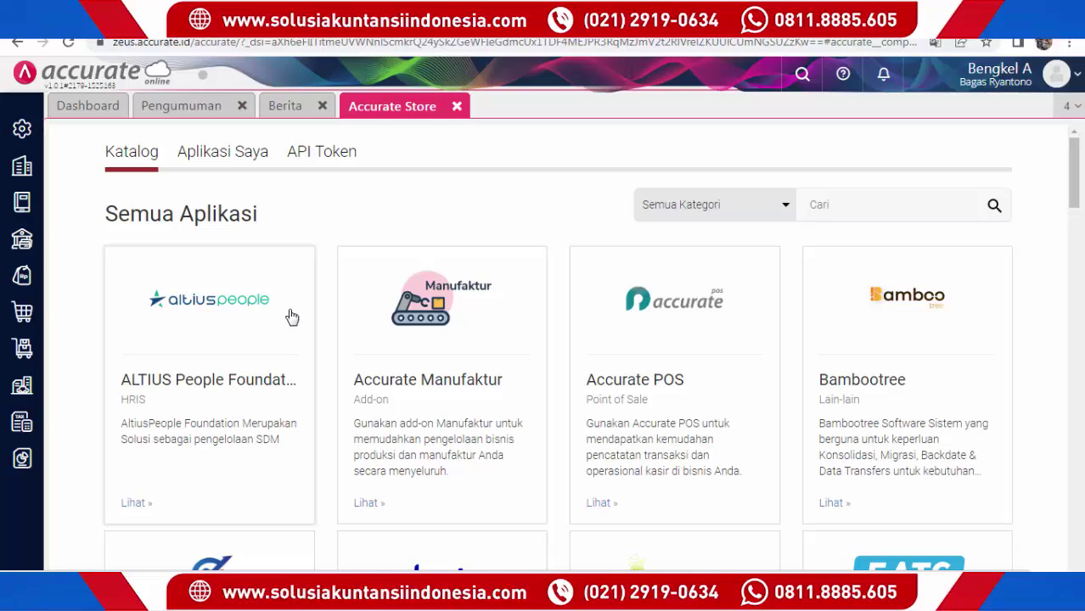
scroll(291, 317, "down", 1)
scroll(289, 318, "down", 2)
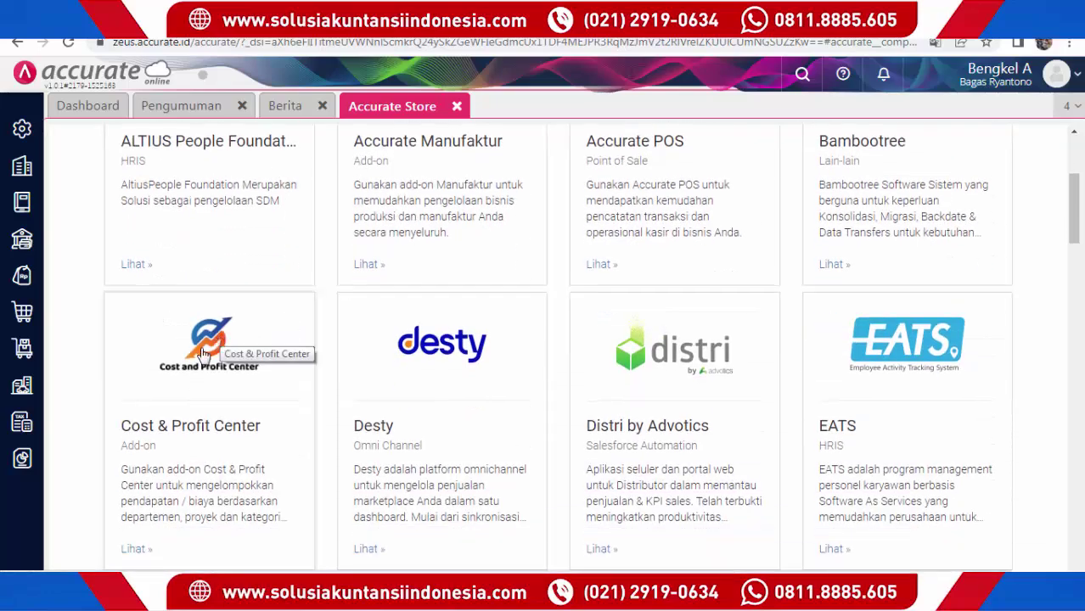
left_click(202, 353)
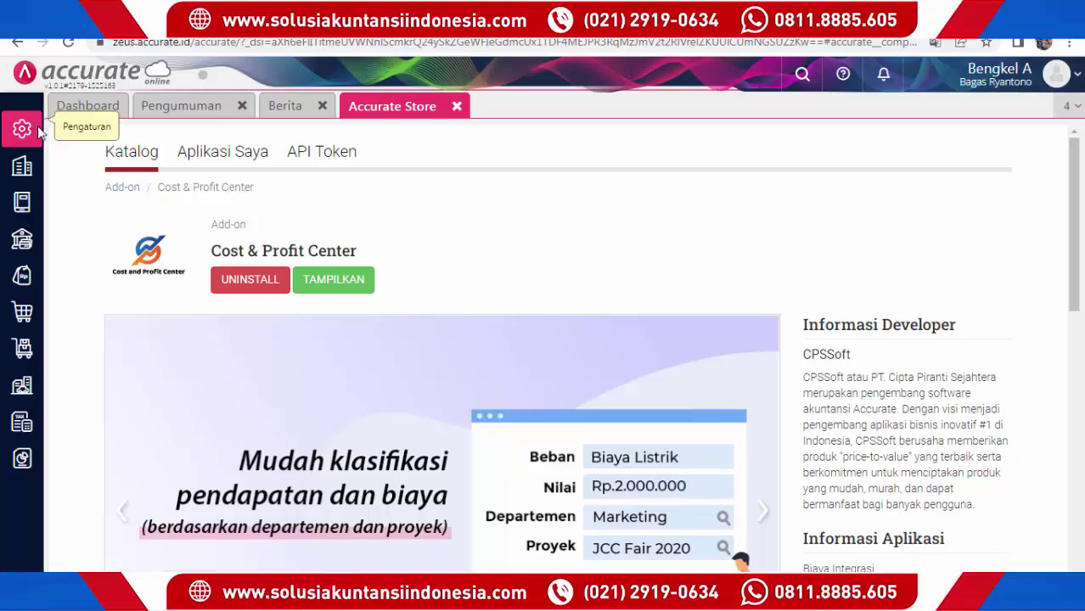
Activate the financial categories Wilayah Penjualan and Jenis Oli under the additional attributes in the company preferences and save.
mouse_move(40, 131)
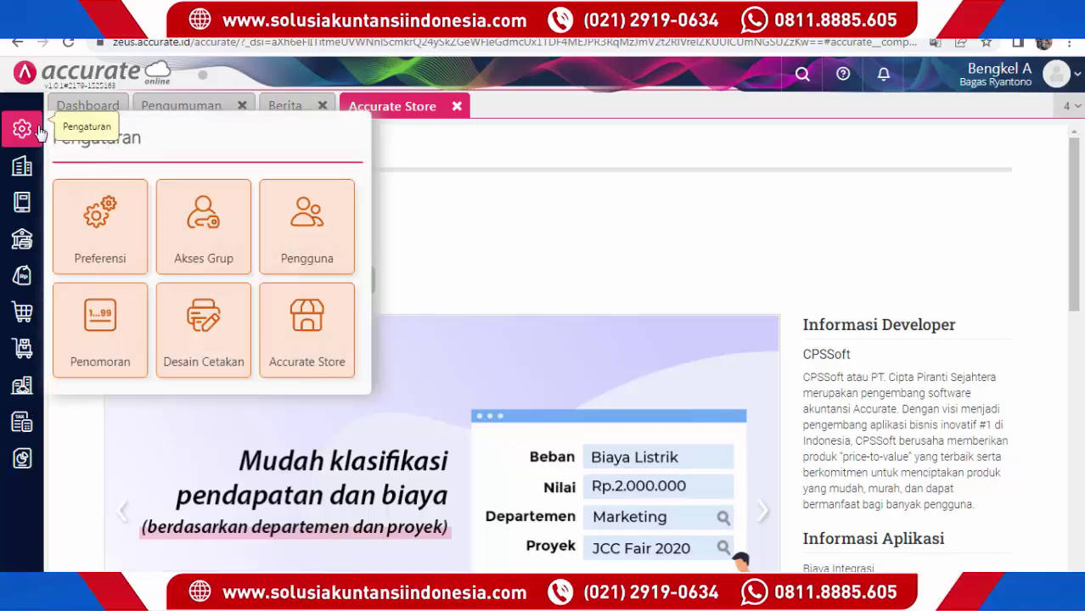
left_click(102, 223)
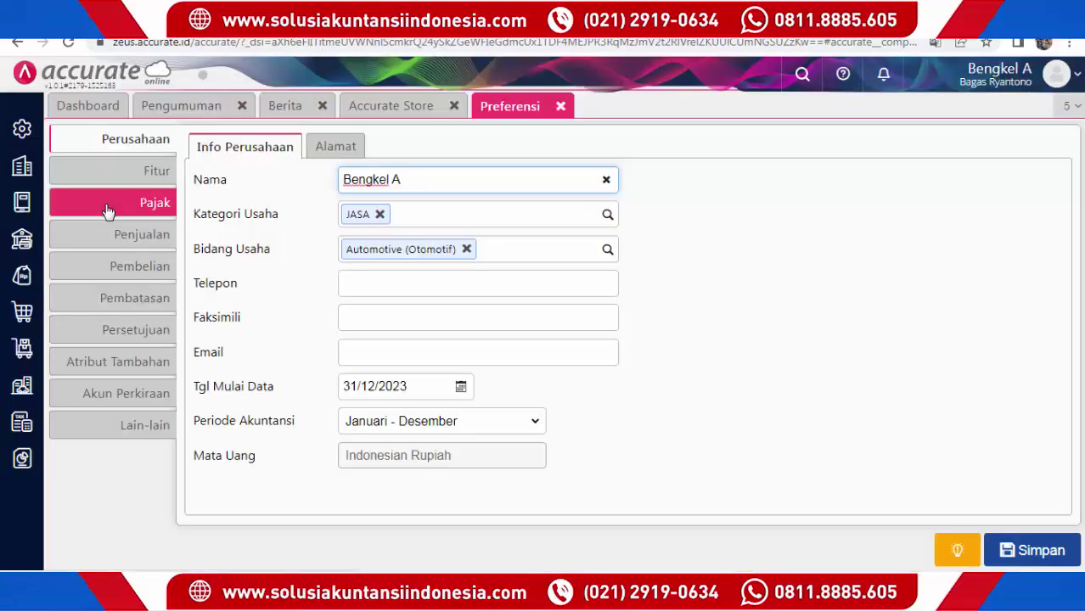
left_click(142, 175)
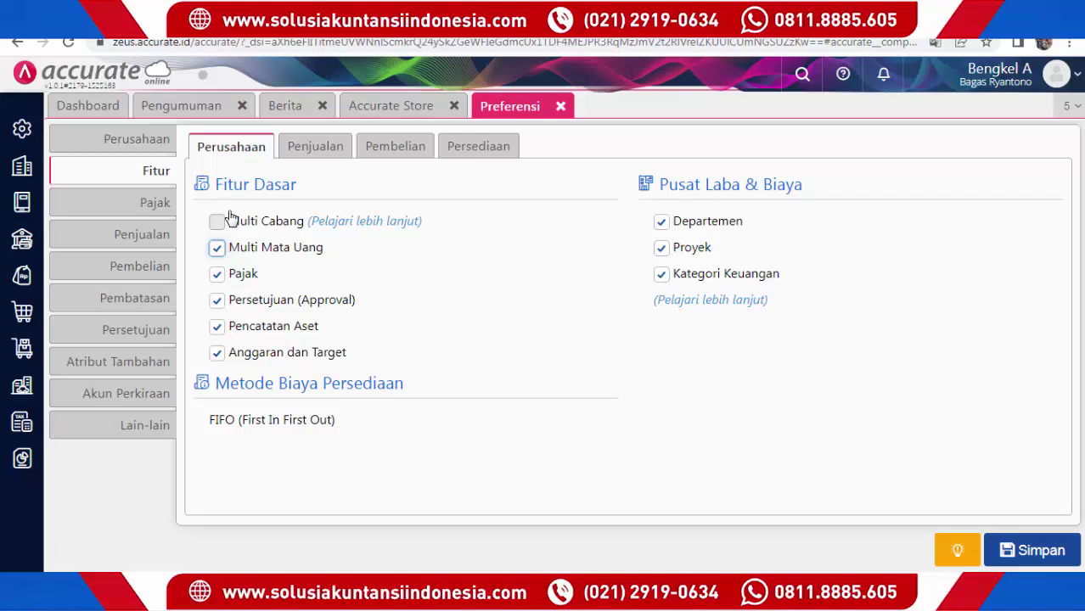
left_click(144, 367)
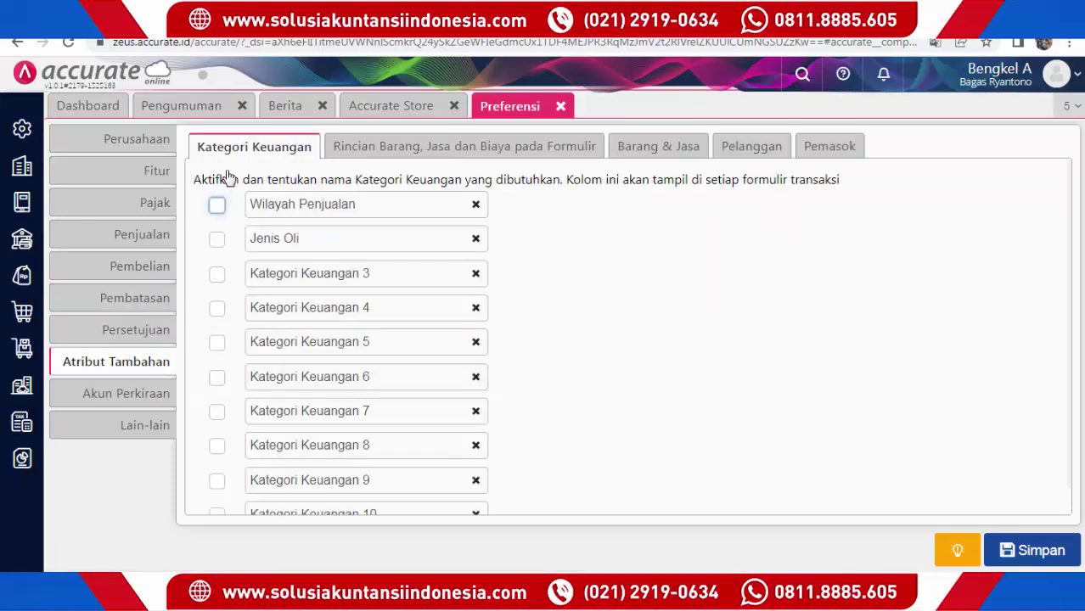
left_click(288, 210)
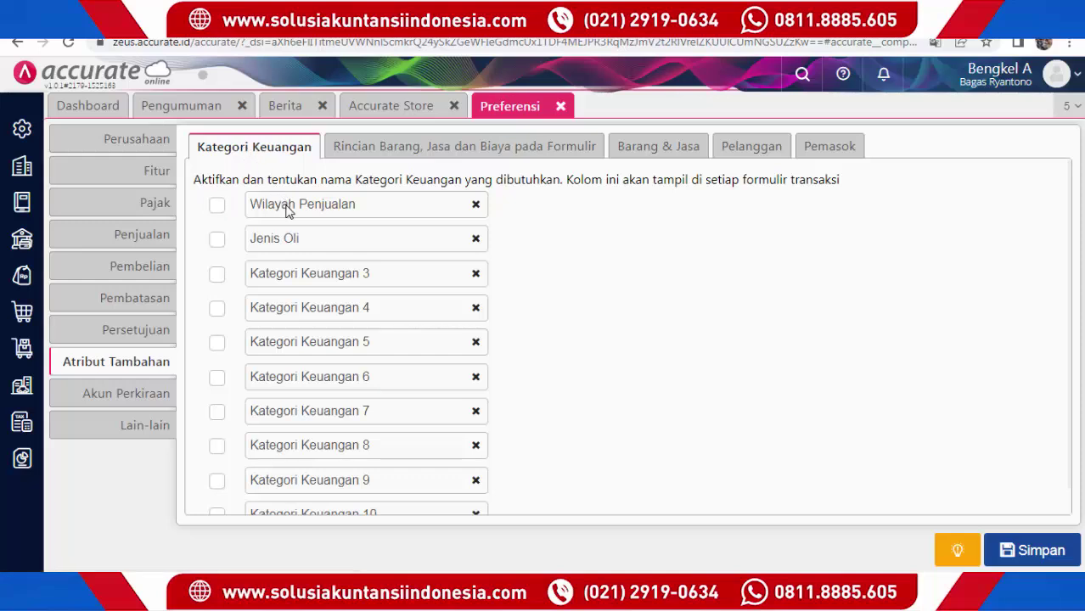
left_click(216, 205)
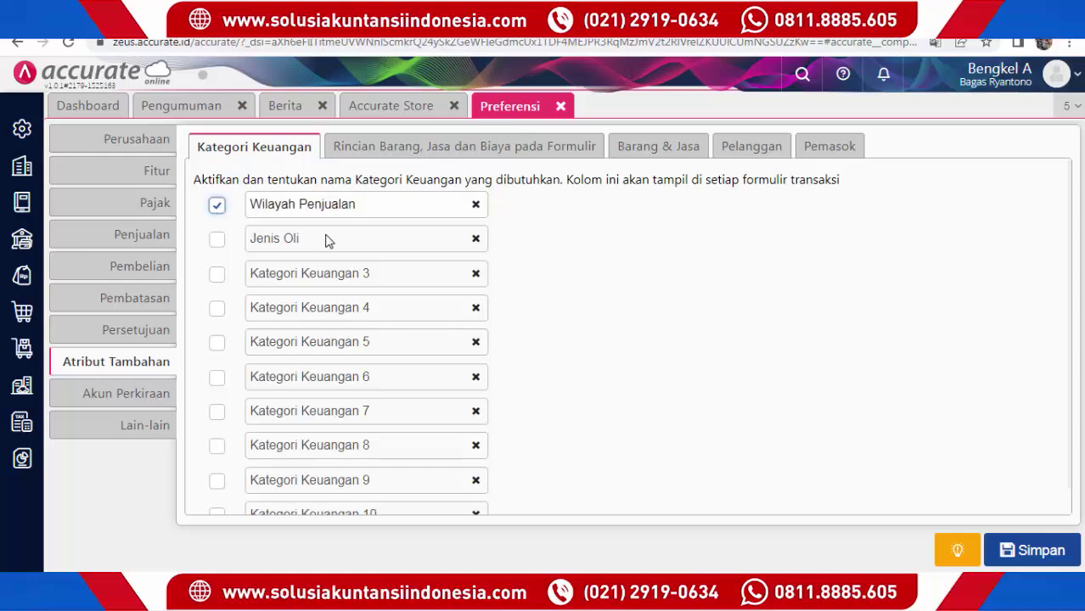
left_click(217, 242)
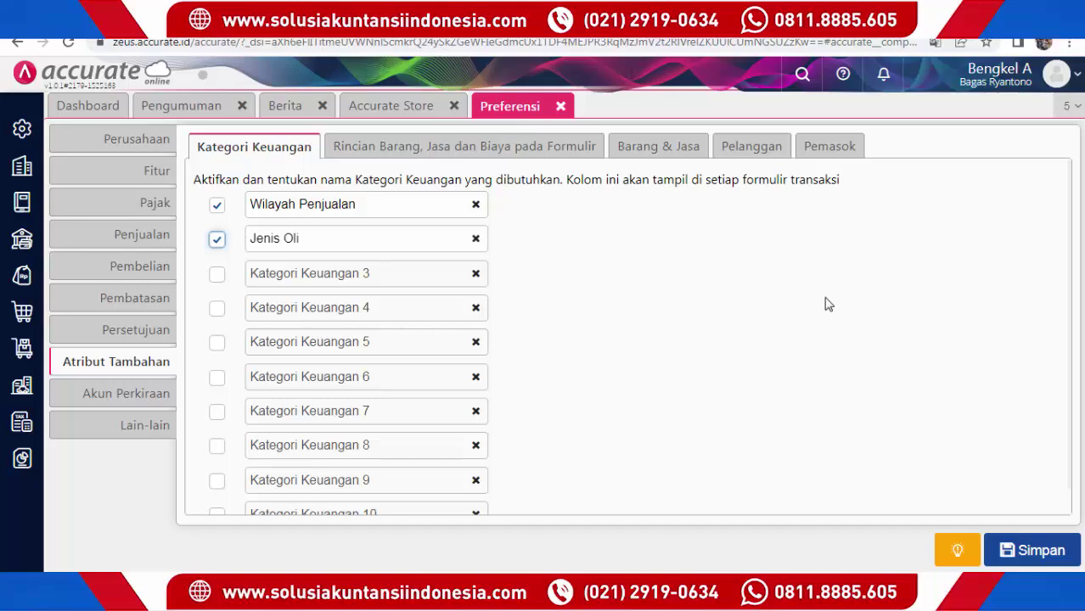
left_click(1046, 552)
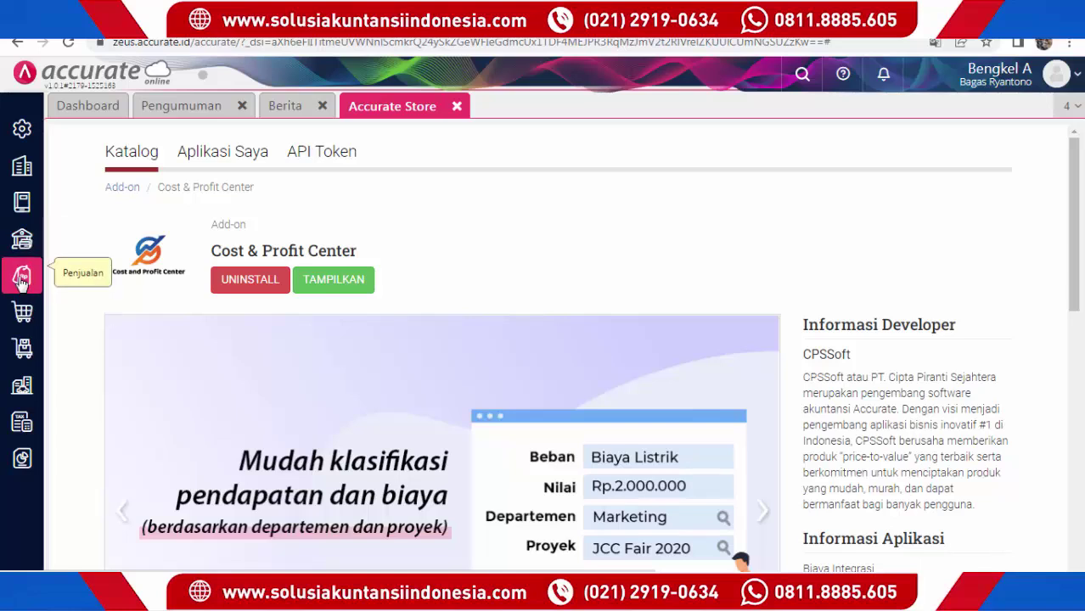
Open the form design of the sales invoice (Faktur Penjualan) at the financial category rows of its Rincian columns.
left_click(22, 278)
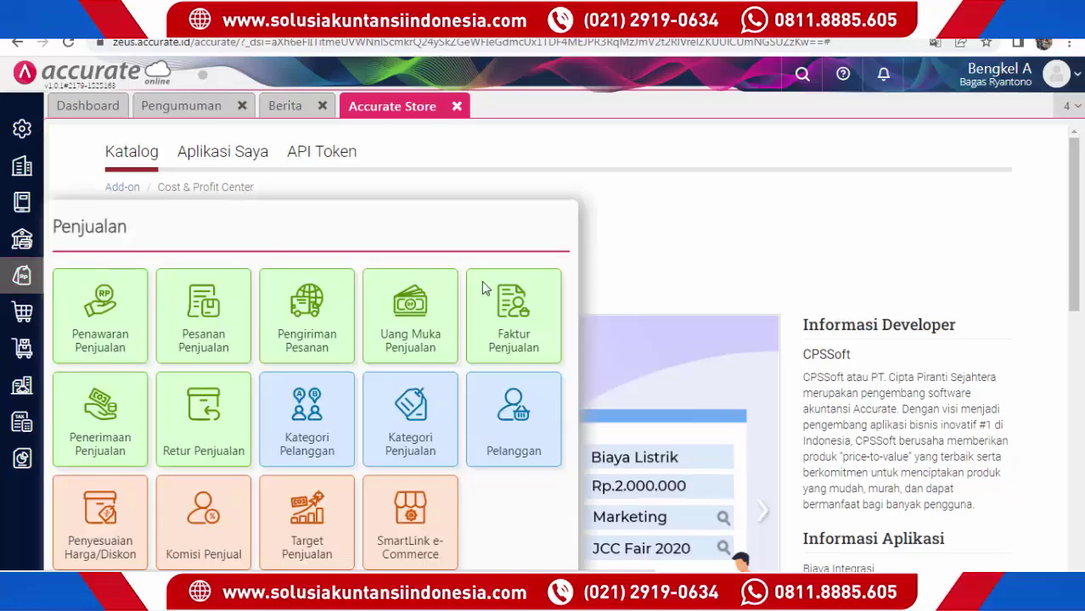
left_click(544, 323)
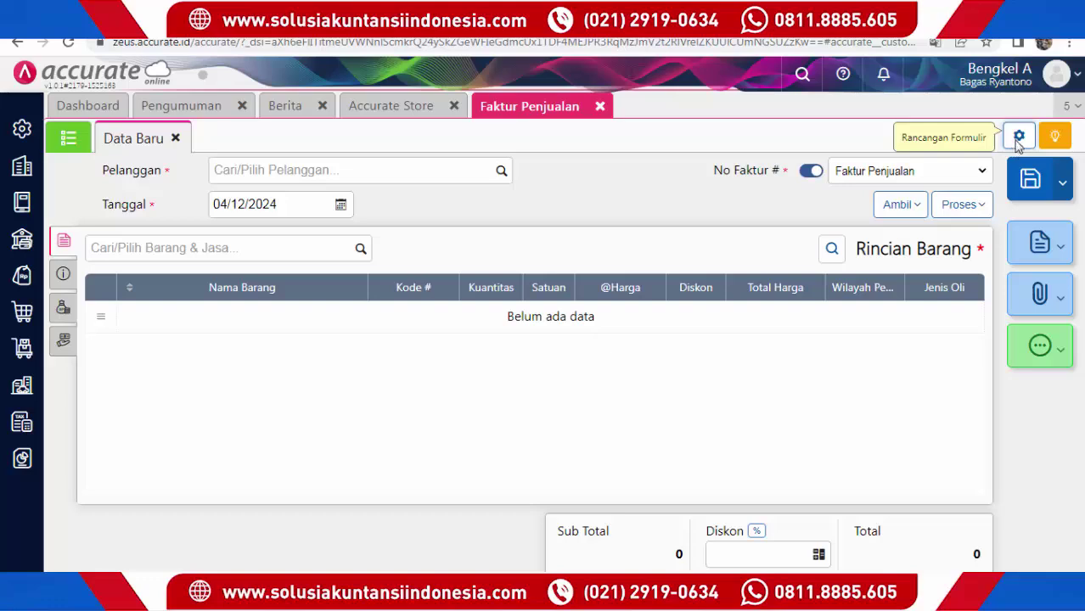
left_click(1018, 140)
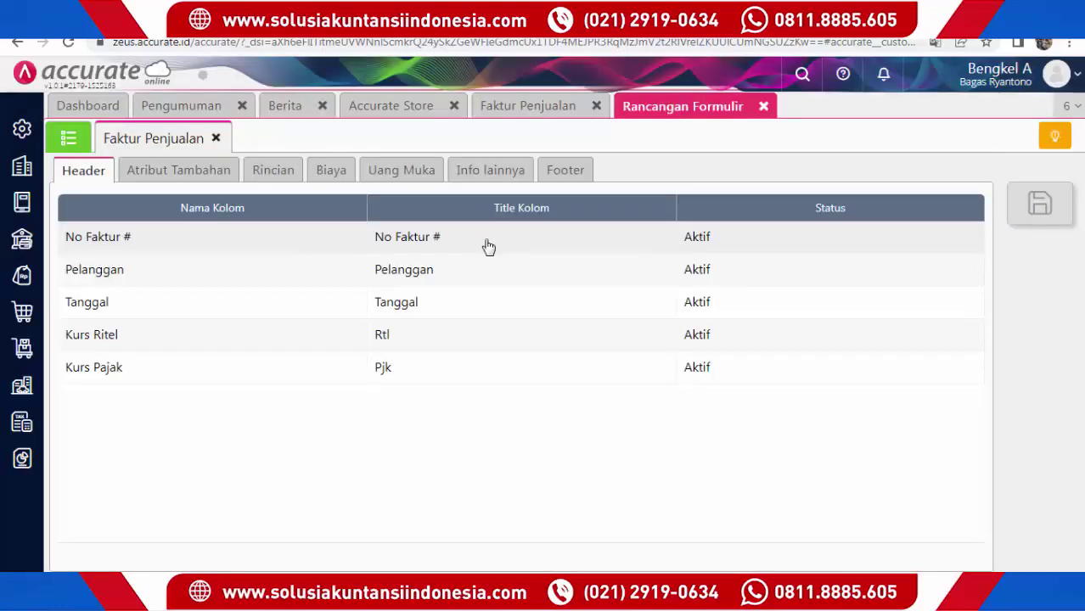
left_click(274, 181)
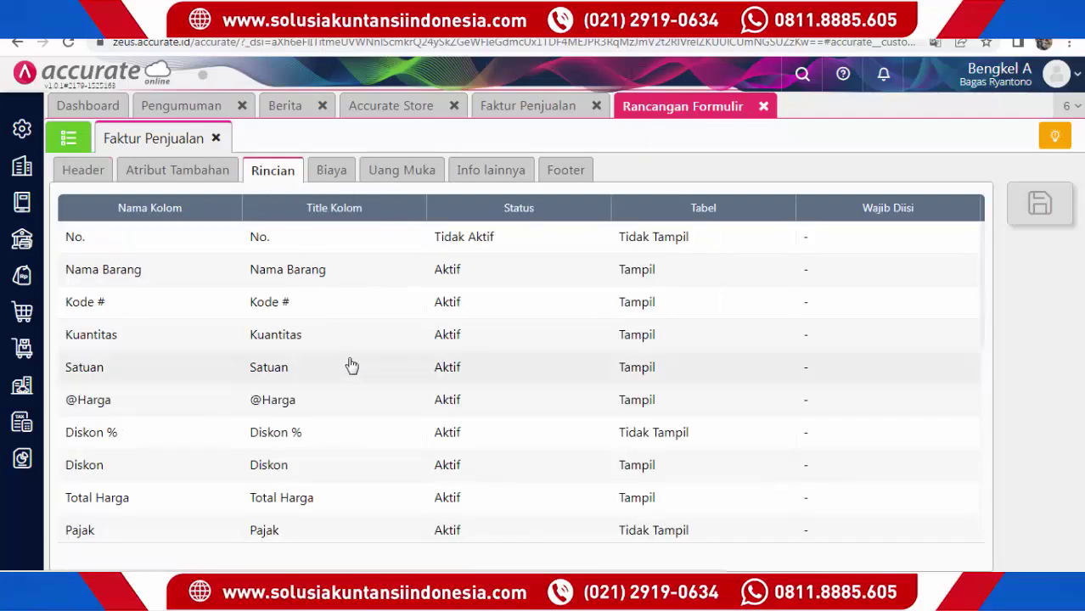
scroll(351, 366, "down", 5)
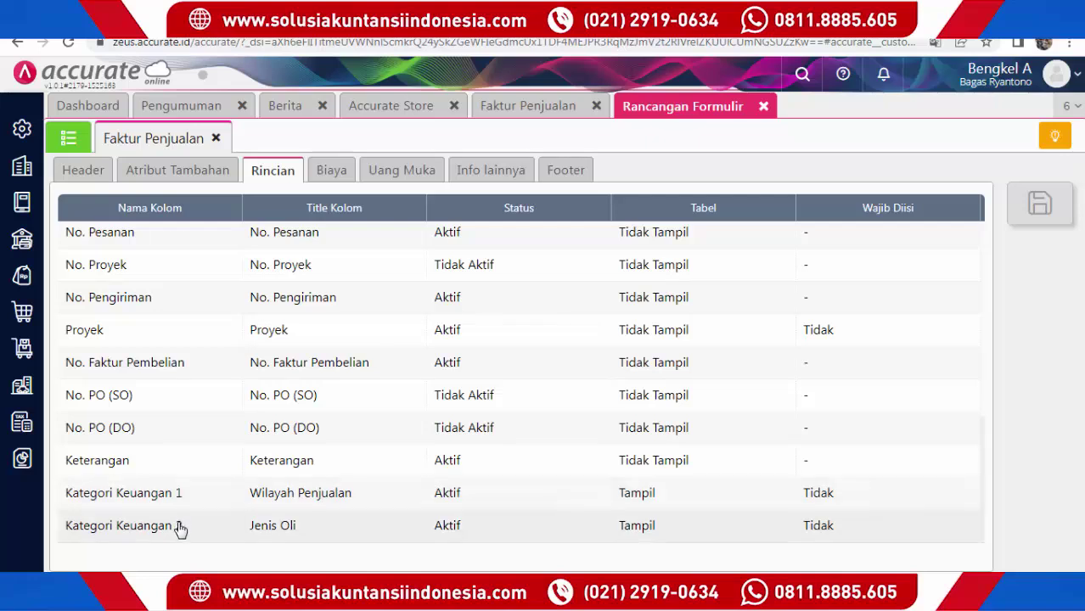
Save the Wilayah Penjualan and Jenis Oli column settings with Aktif and Tampil di Tabel enabled and Wajib Diisi off.
left_click(638, 496)
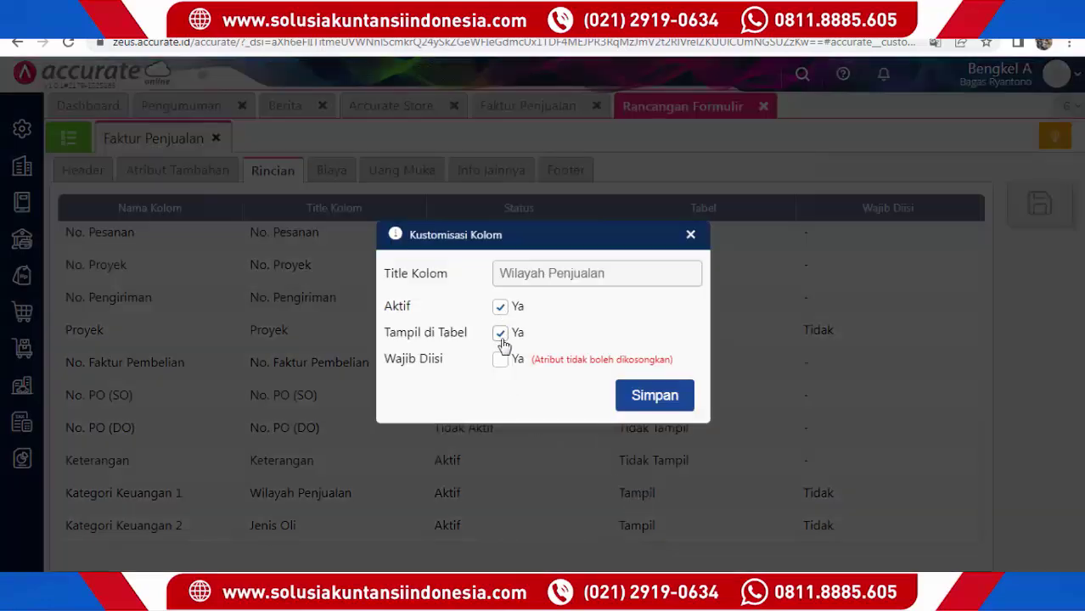
left_click(653, 396)
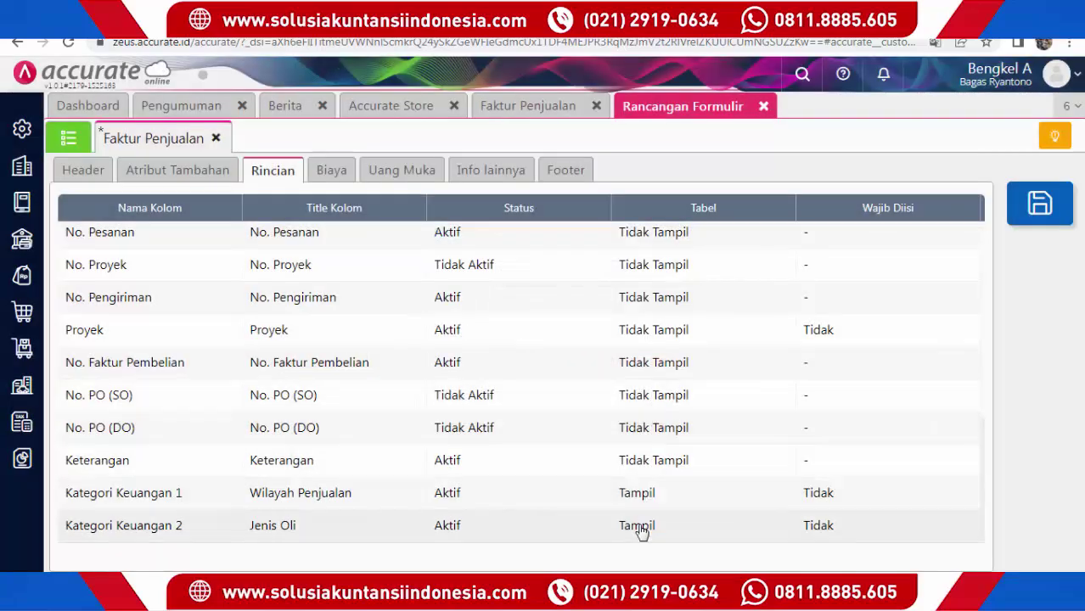
left_click(643, 531)
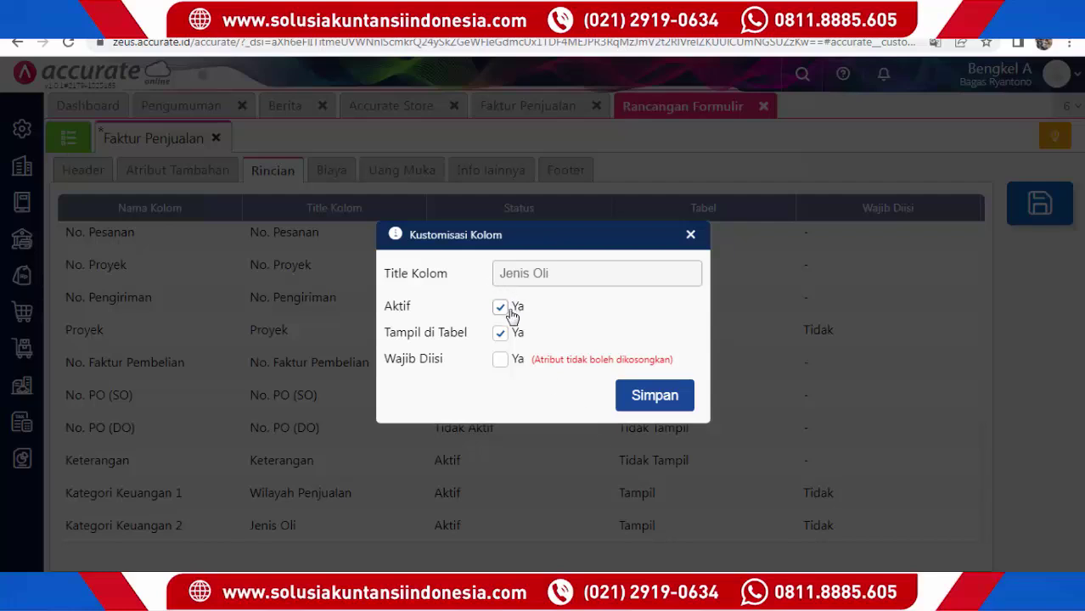
left_click(656, 408)
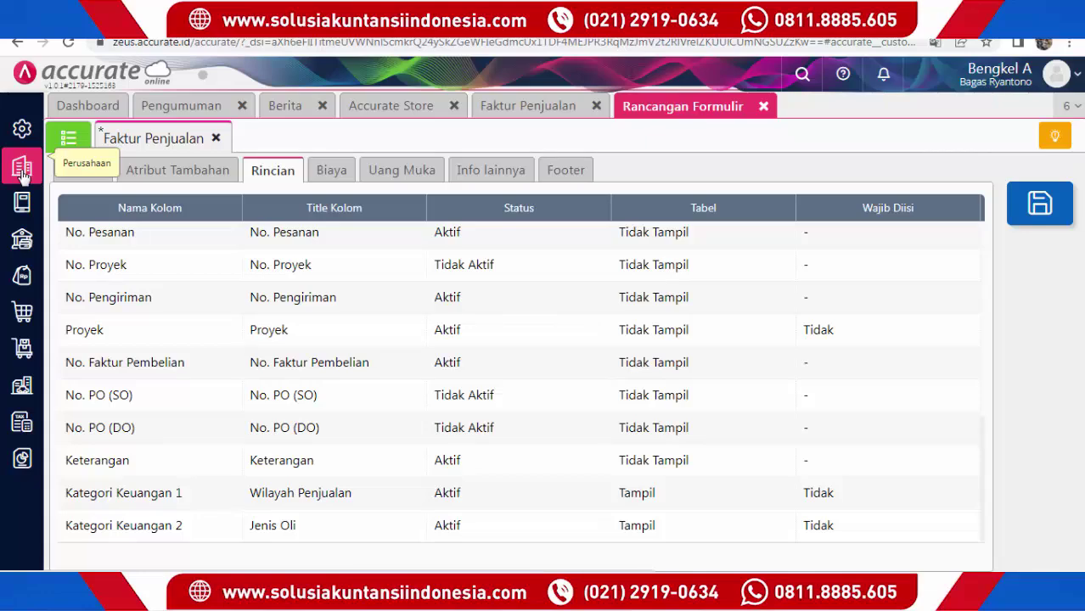
Create and save a Wilayah Penjualan record named JAKARTA in the company data.
left_click(23, 175)
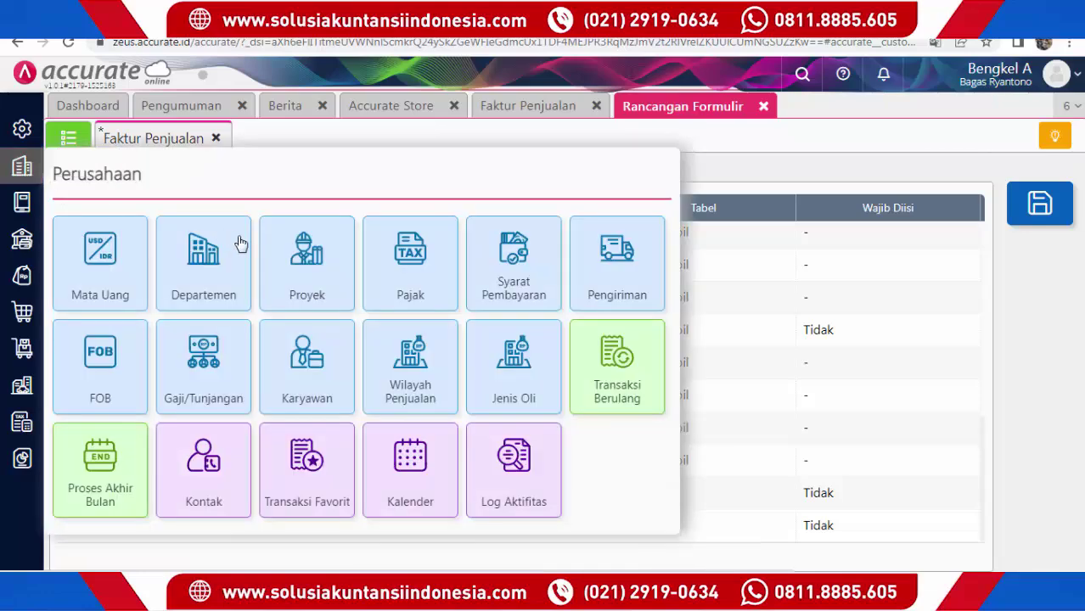
left_click(427, 376)
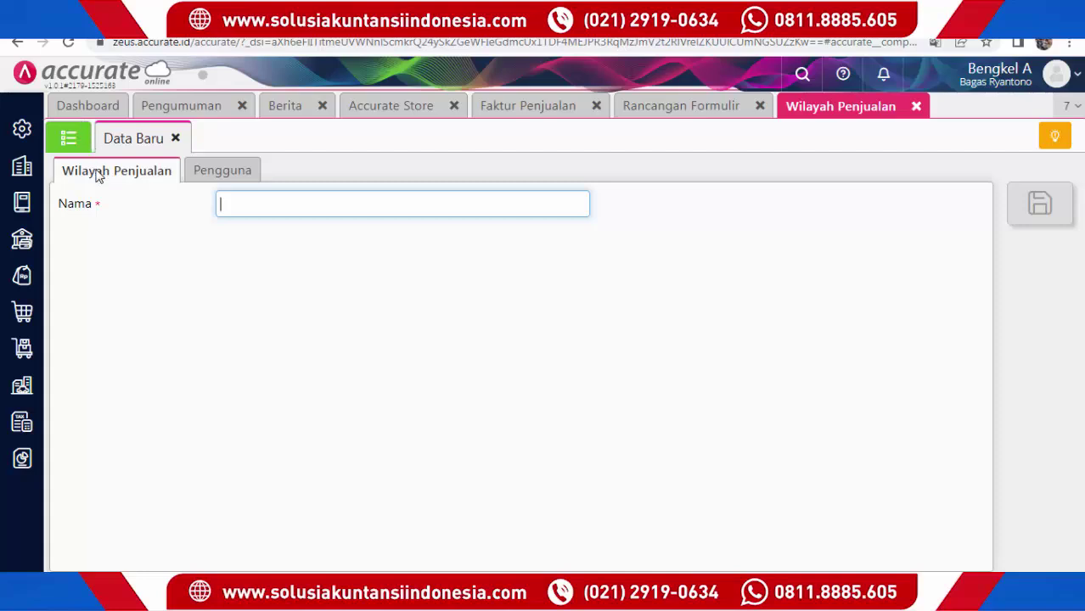
left_click(80, 140)
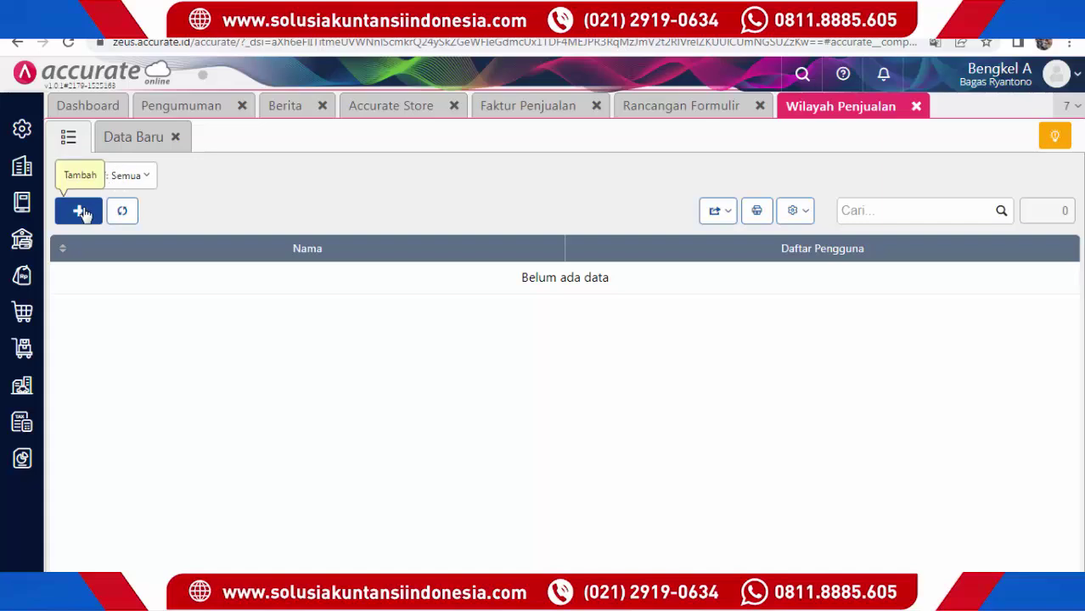
left_click(153, 145)
left_click(252, 211)
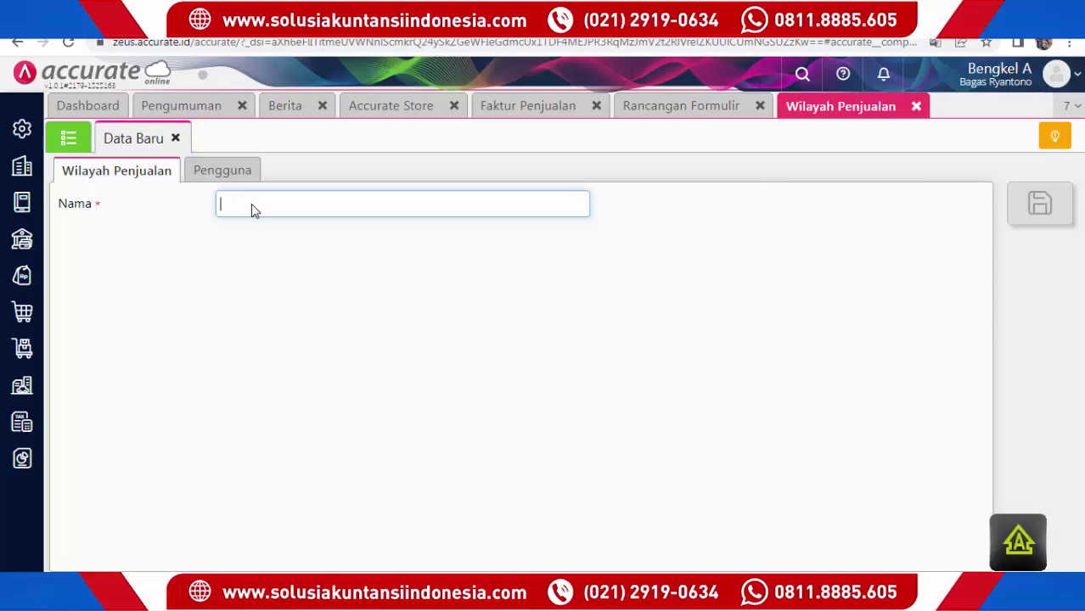
type("JAKARTA")
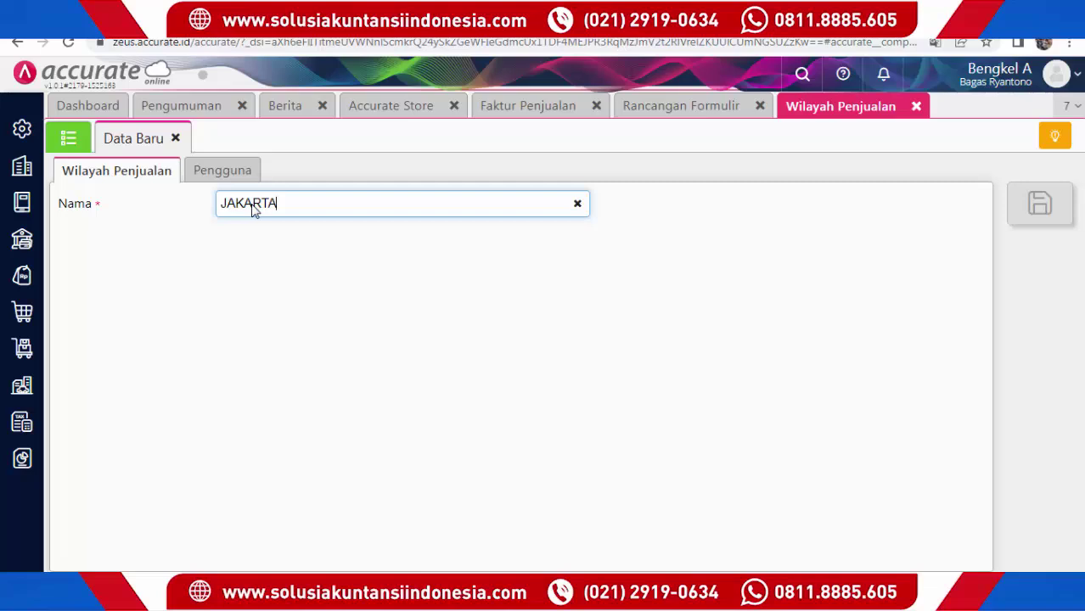
key("ctrl+s")
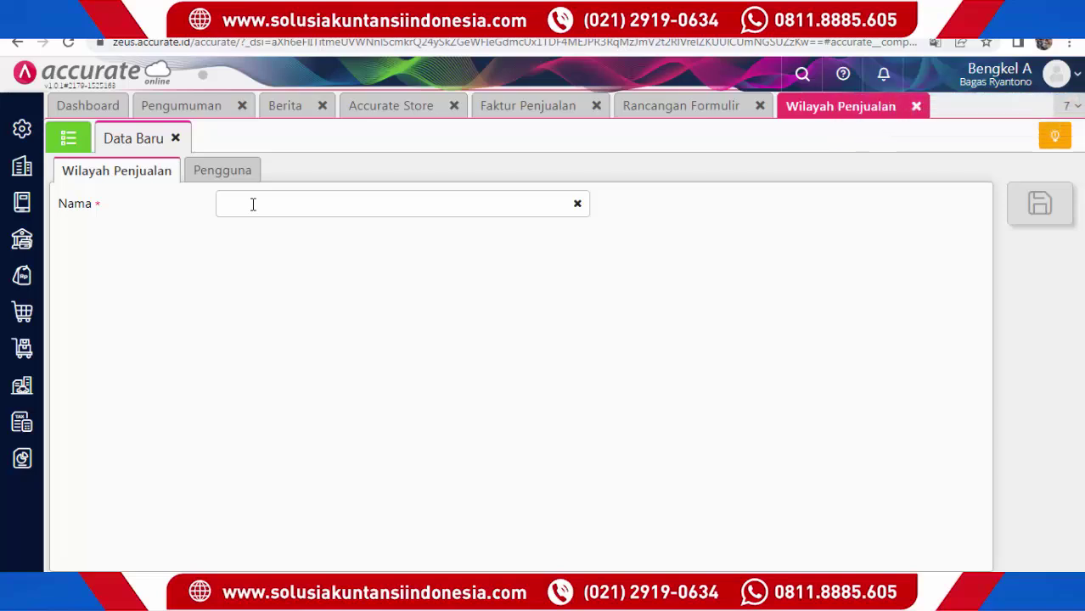
Save a second Wilayah Penjualan record named SURABAYA and show the list of sales regions.
left_click(277, 199)
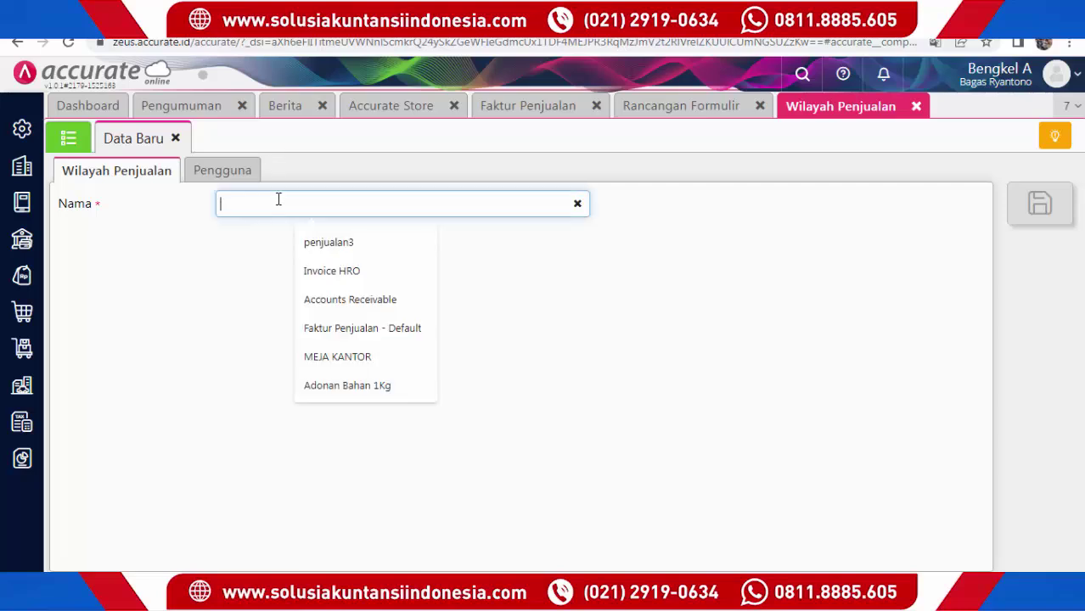
type("SURABAYA")
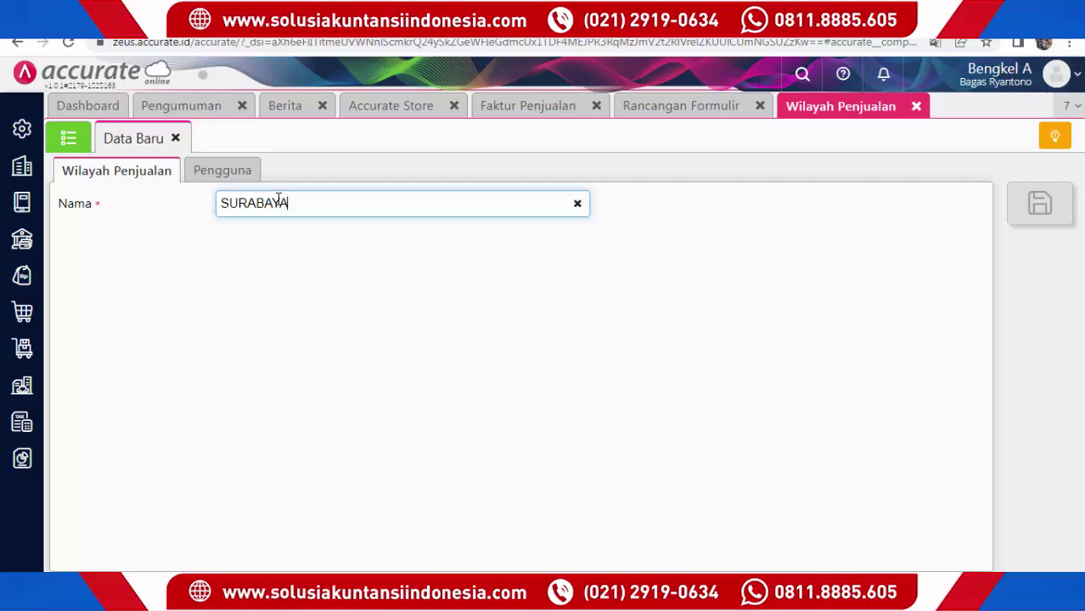
key("ctrl+s")
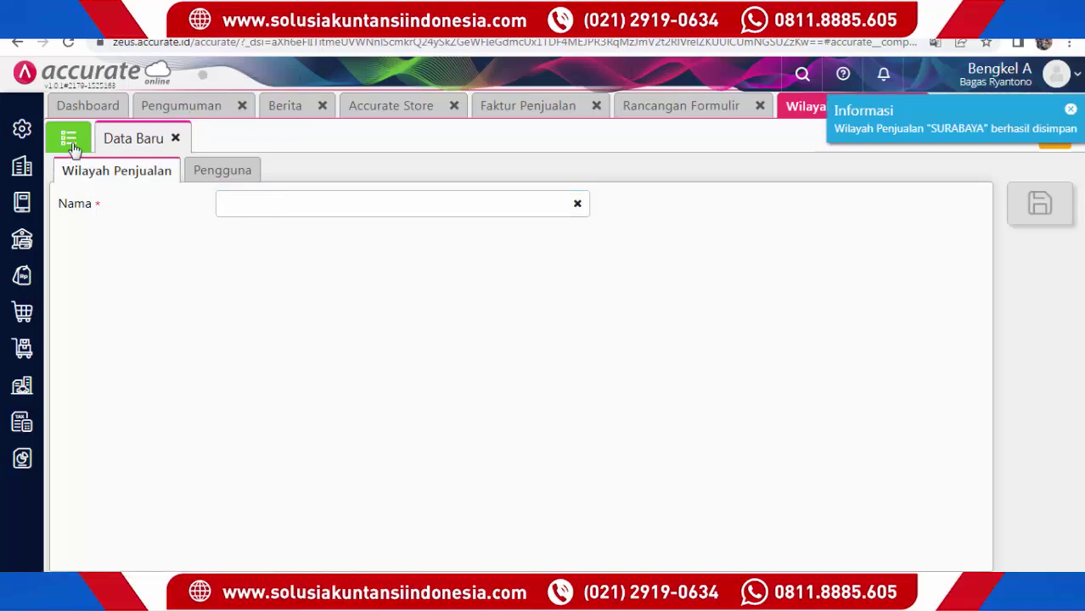
left_click(70, 142)
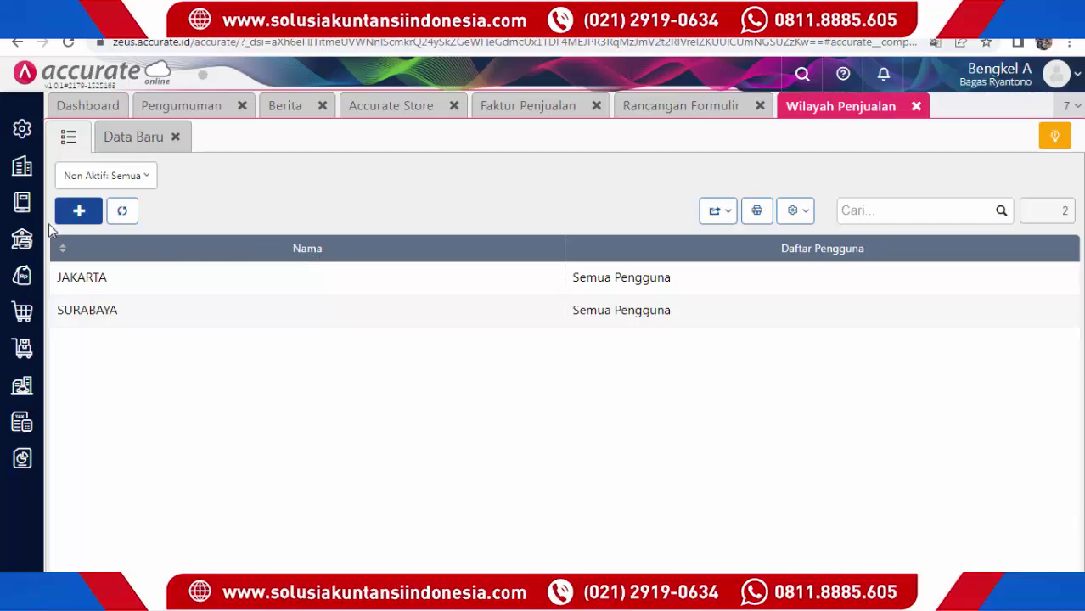
Create and save a Jenis Oli record named Oli Standard in the company data.
left_click(28, 166)
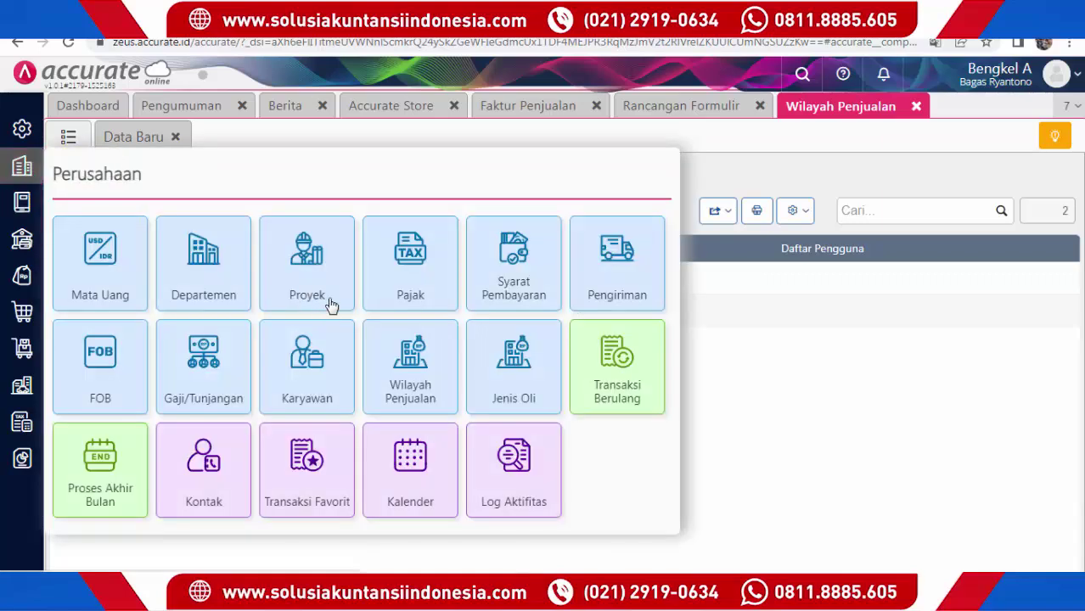
left_click(501, 362)
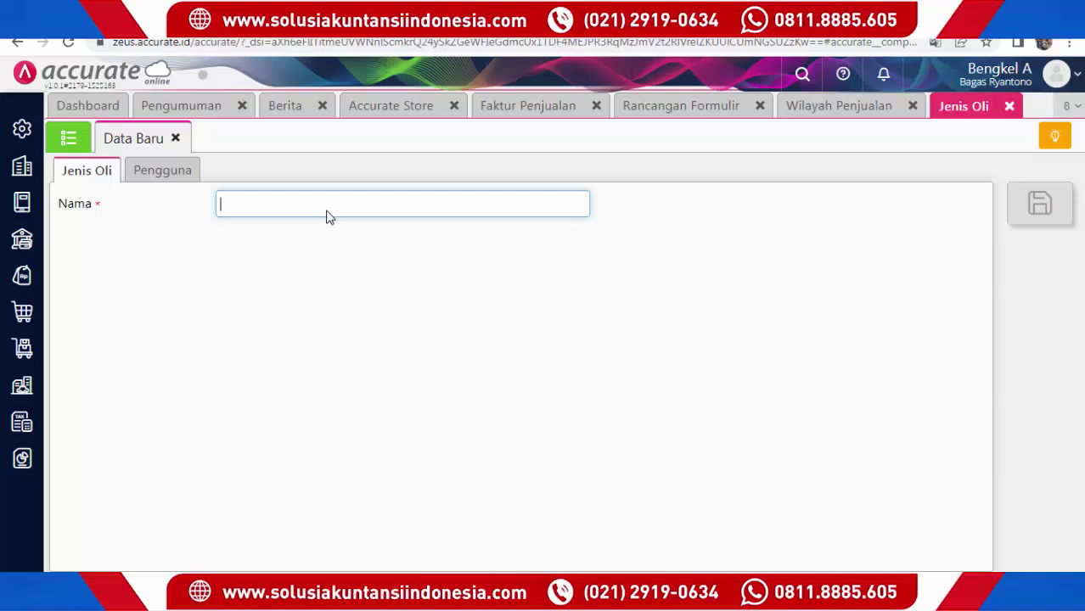
type("oLI")
key("BackSpace")
key("BackSpace")
key("BackSpace")
type("O")
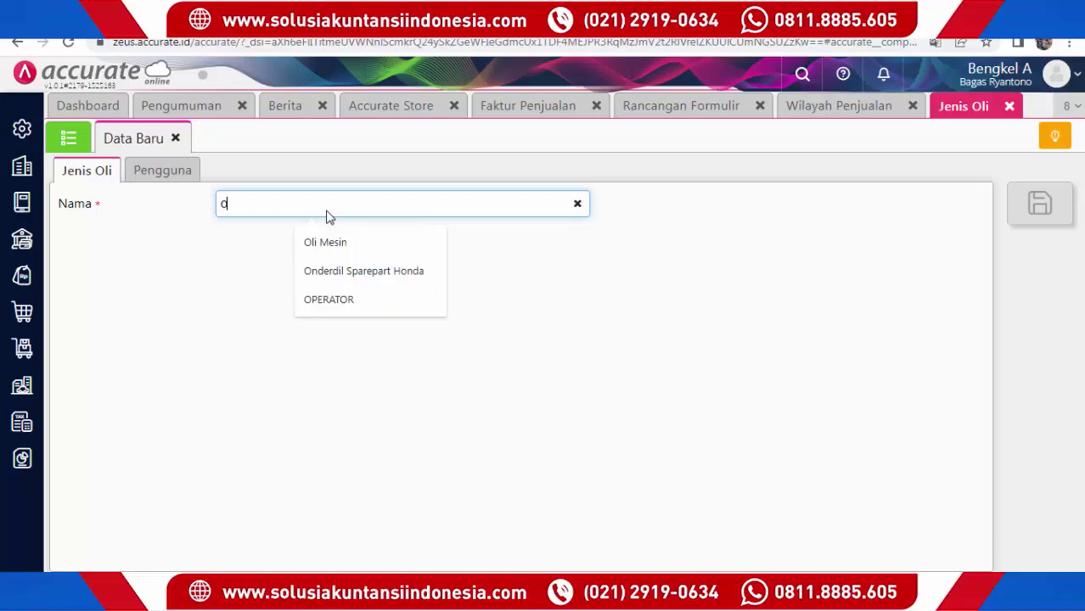
key("BackSpace")
type("Ol")
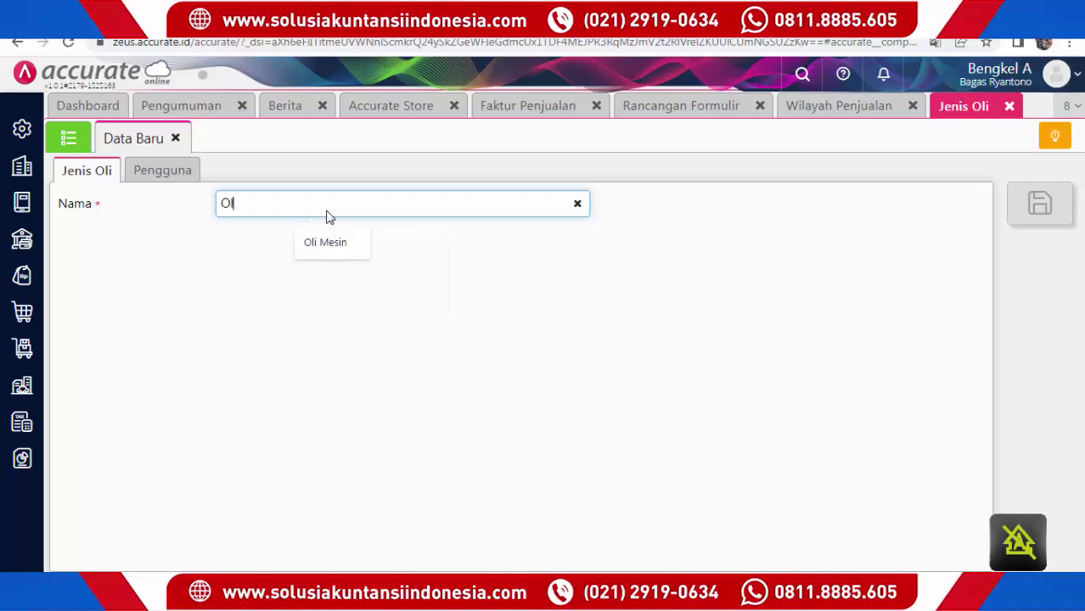
type("i Sat")
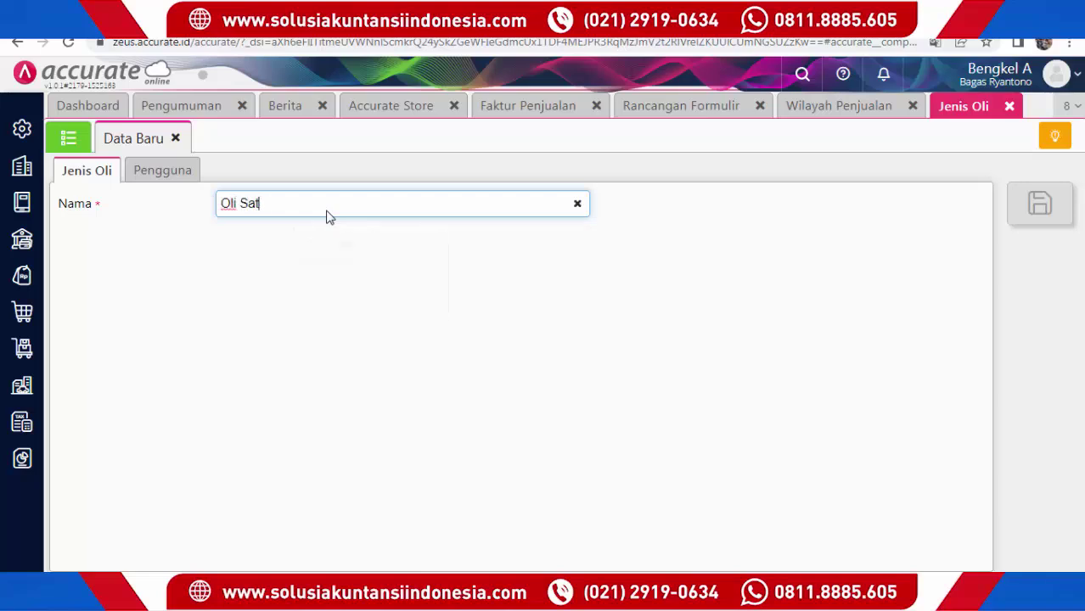
type("ndard")
key("ctrl+s")
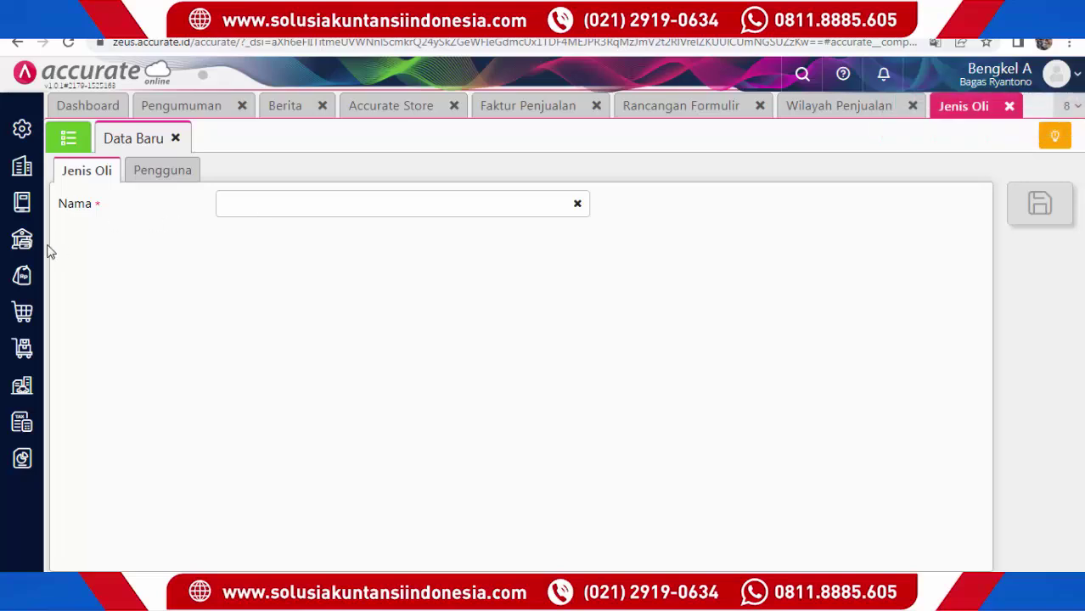
Start a new sales invoice (Faktur Penjualan) for the customer FUJI PRESISI TOOL INDONESIA PT.
left_click(27, 284)
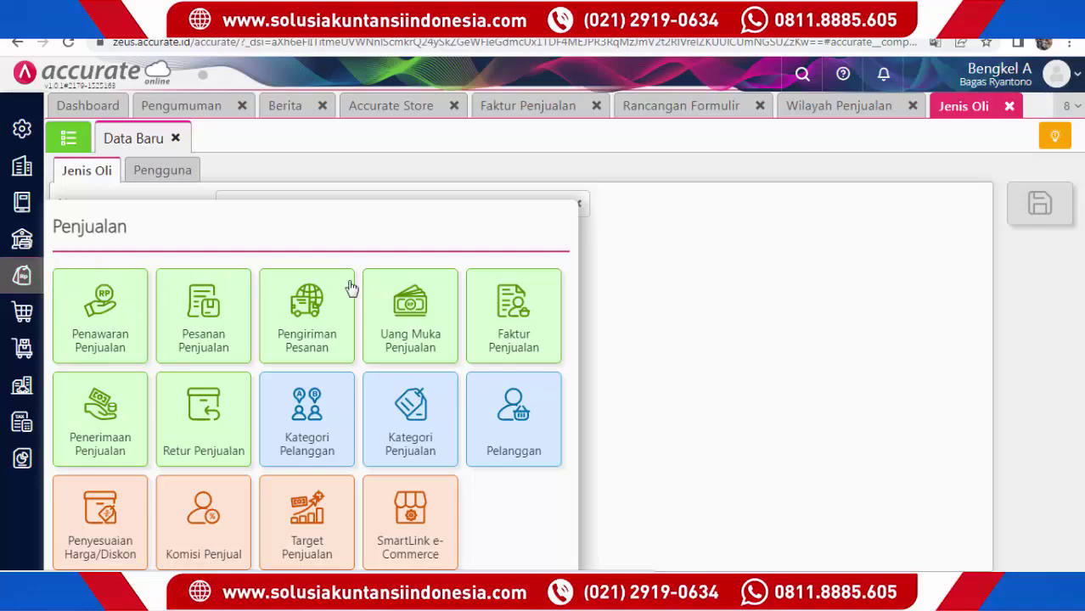
left_click(515, 306)
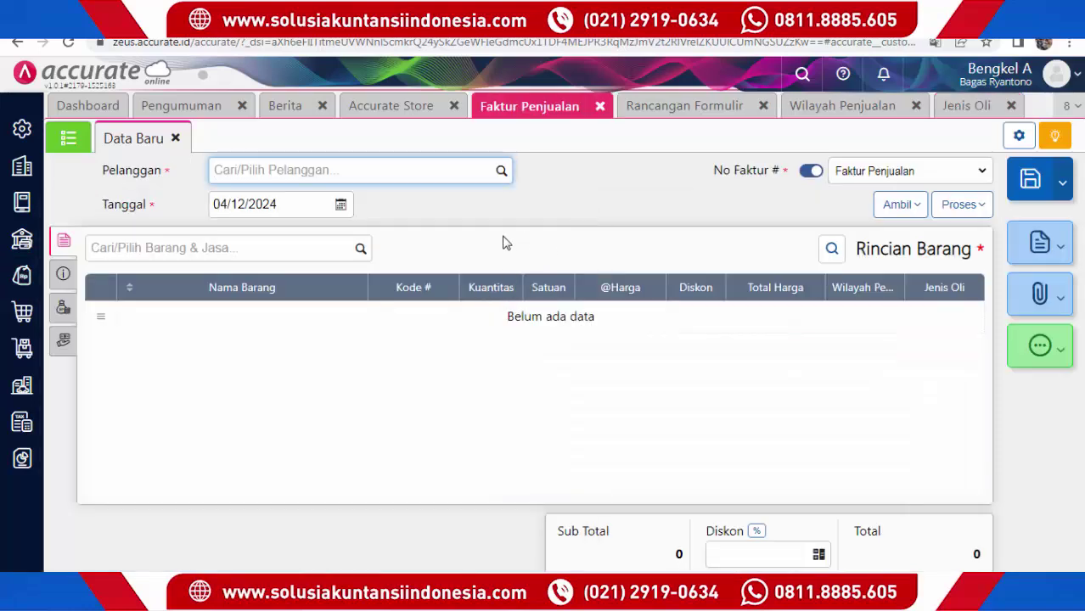
left_click(499, 171)
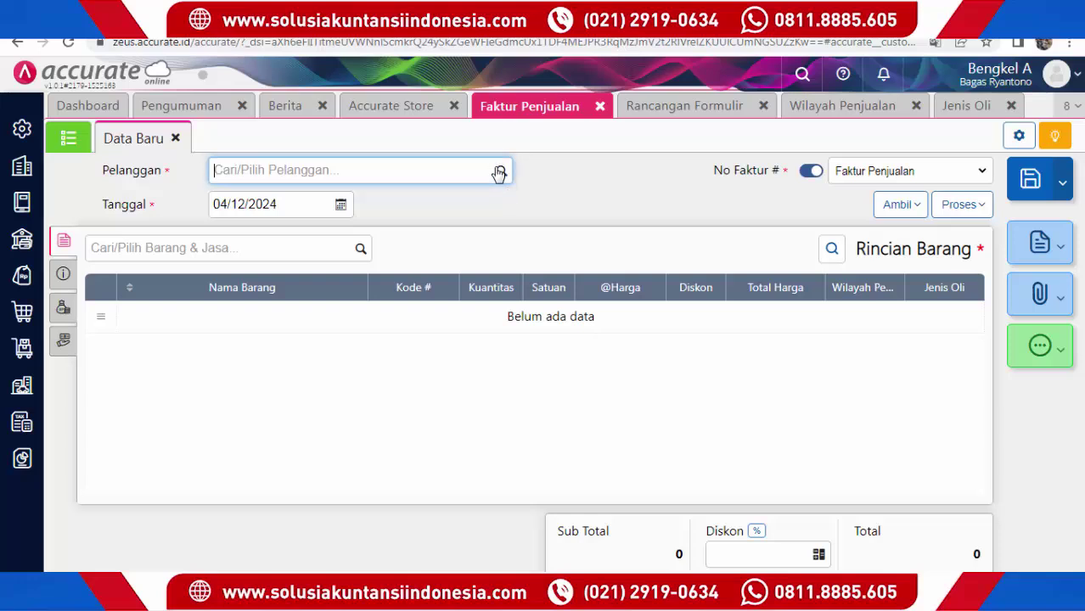
scroll(474, 245, "down", 3)
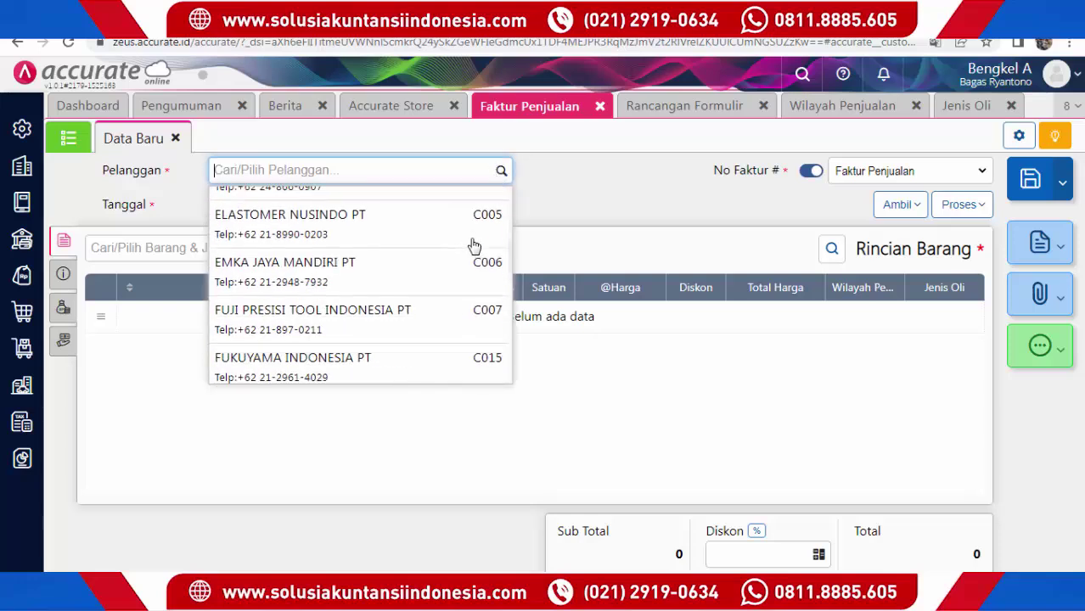
left_click(308, 331)
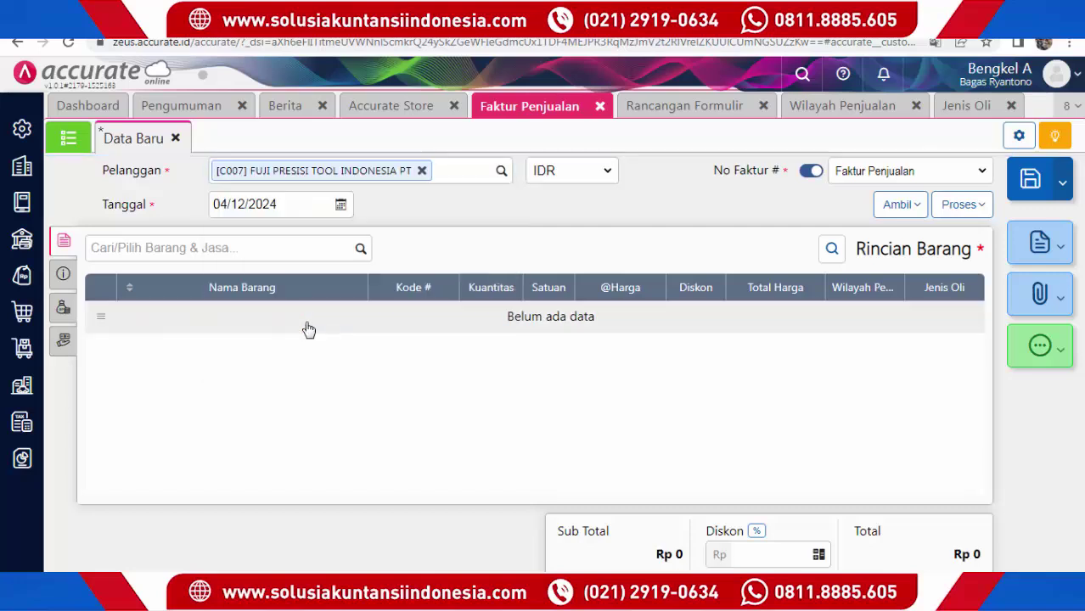
Choose the item Oli Mesin (100005) for the invoice with quantity 10 and unit price Rp 200.000.
left_click(359, 251)
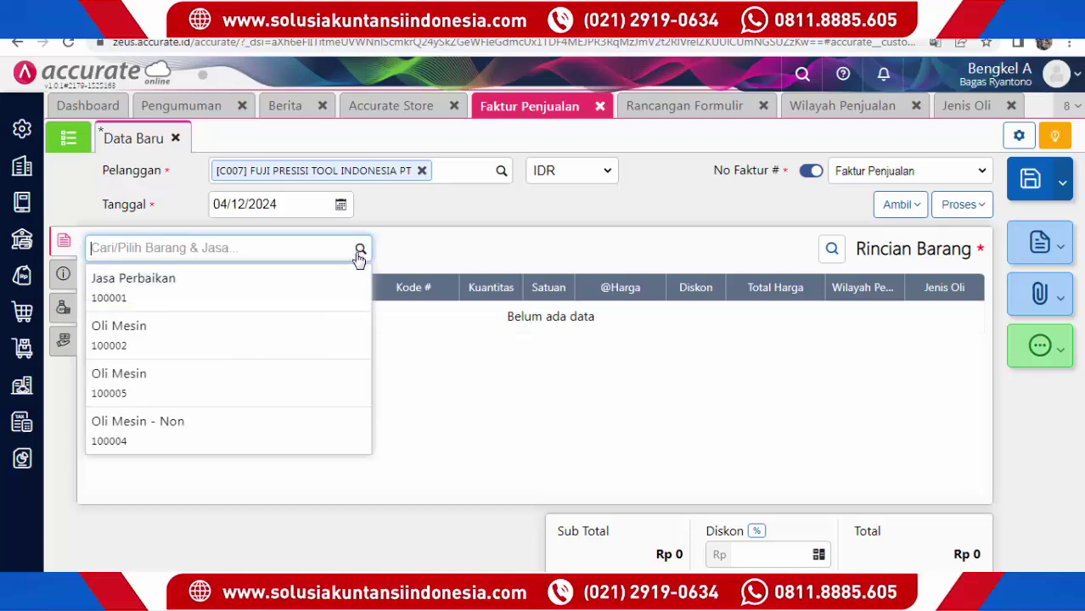
left_click(291, 389)
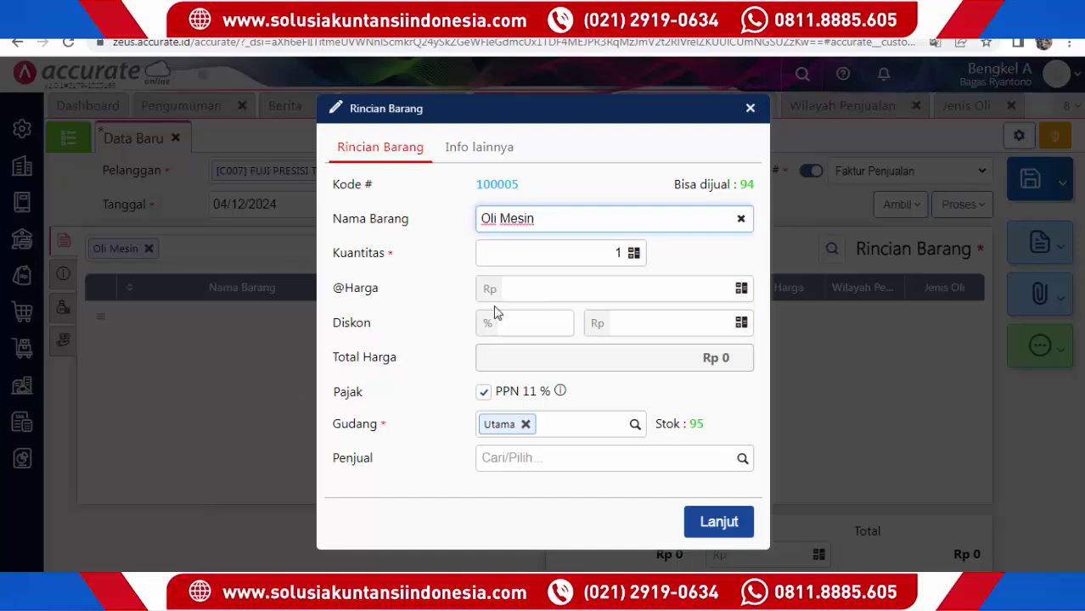
left_click(621, 253)
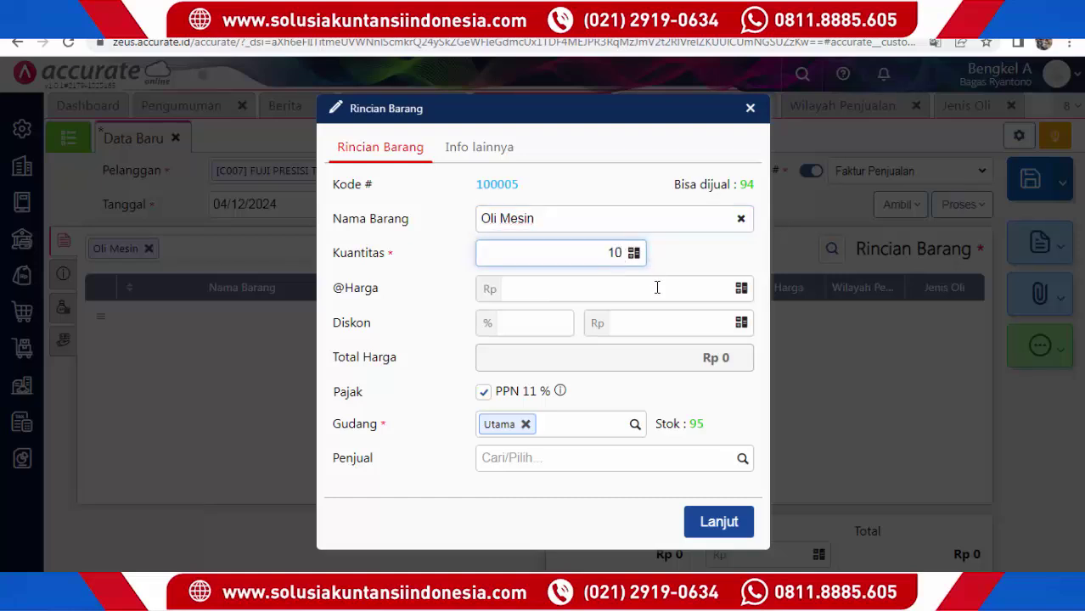
left_click(656, 287)
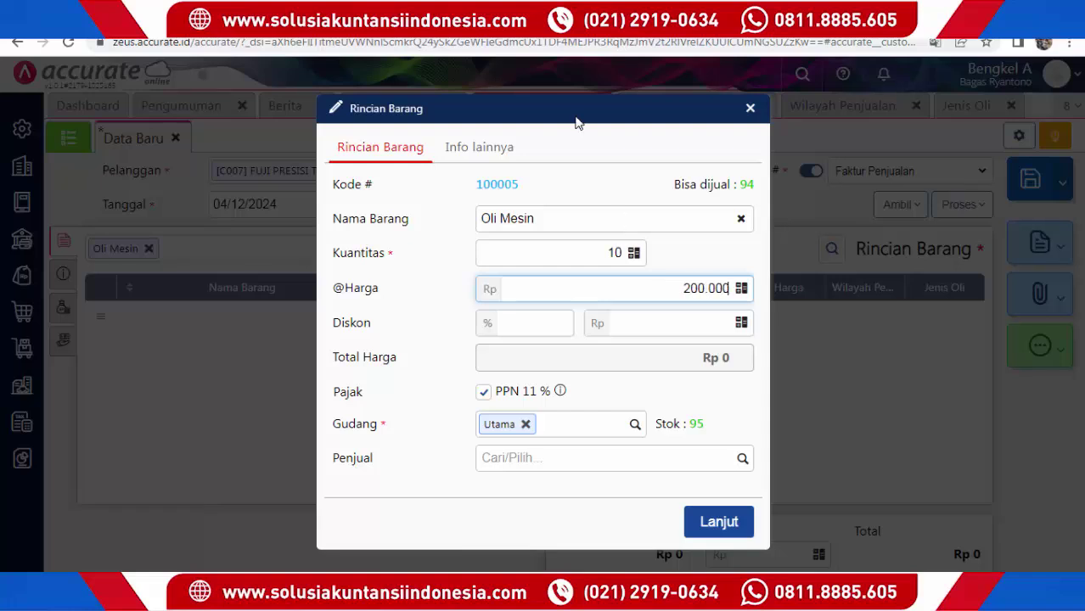
Assign Wilayah Penjualan JAKARTA and Jenis Oli Oli Standard to the item and add it to the invoice.
left_click(489, 151)
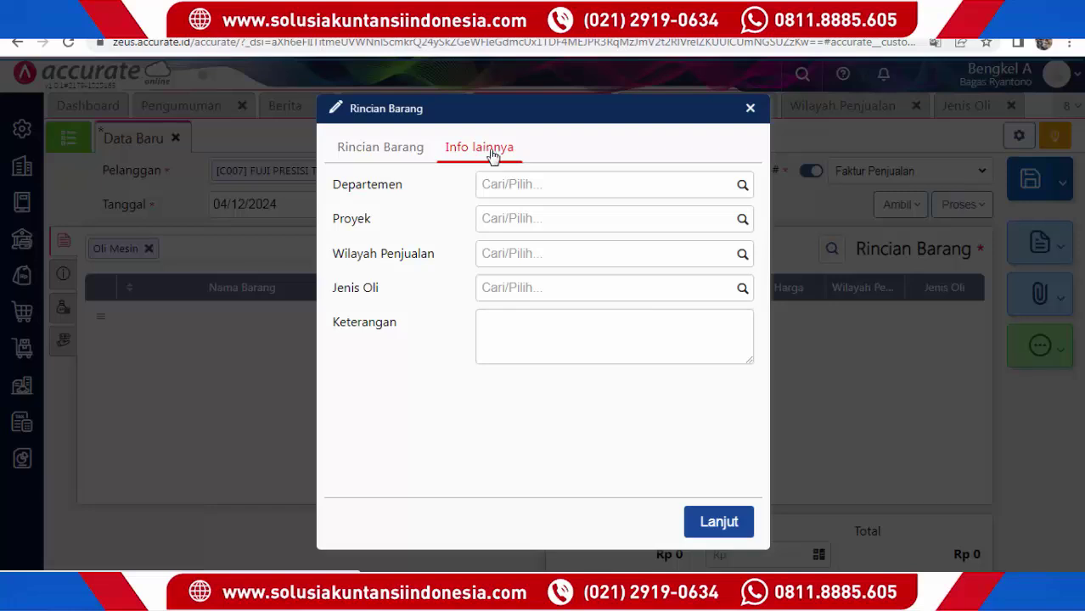
left_click(574, 174)
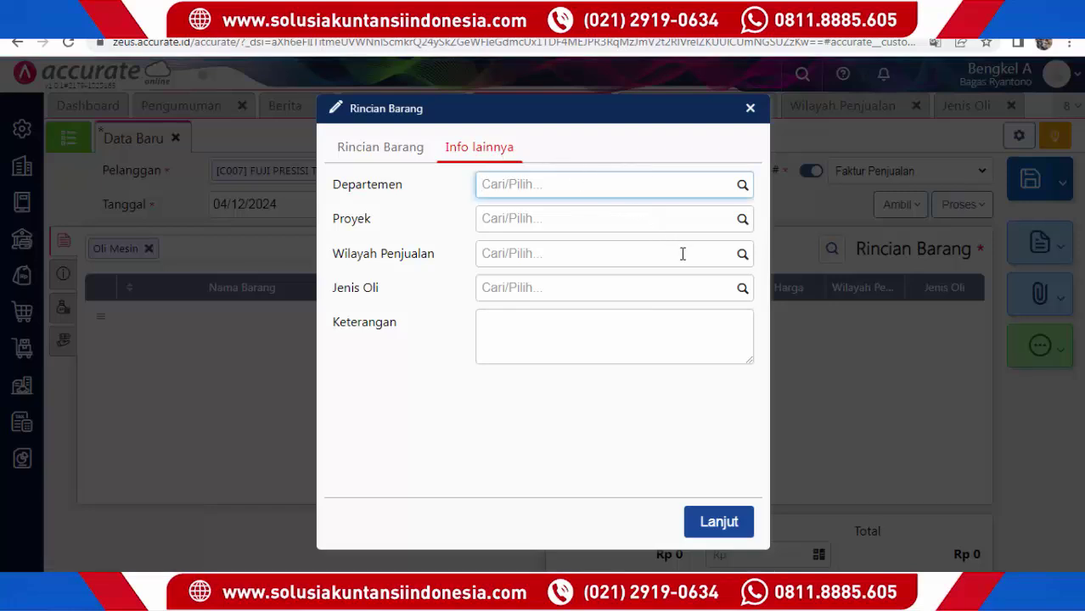
left_click(741, 253)
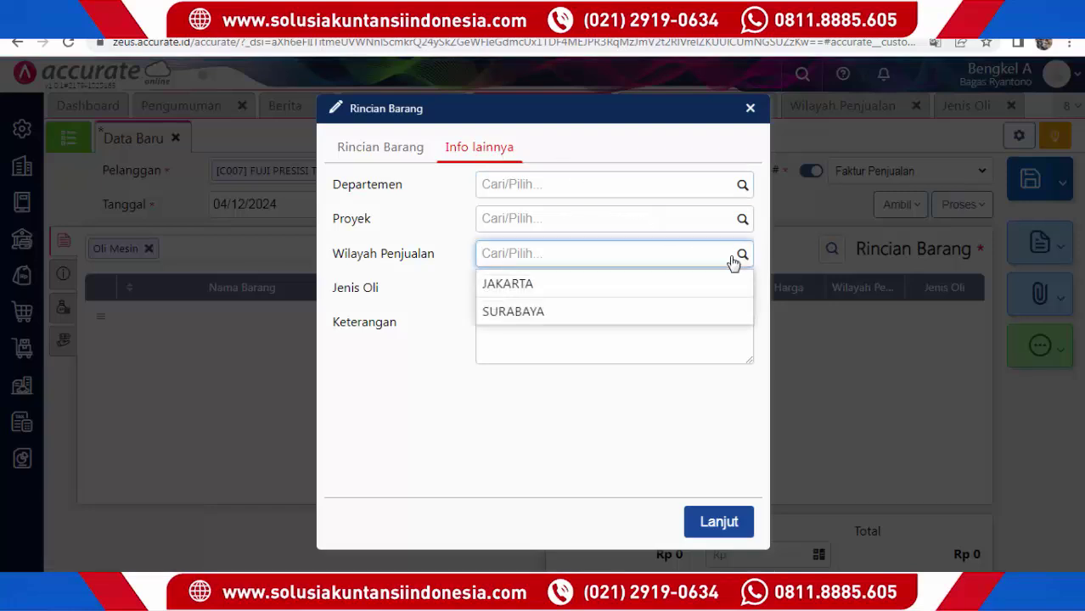
left_click(685, 299)
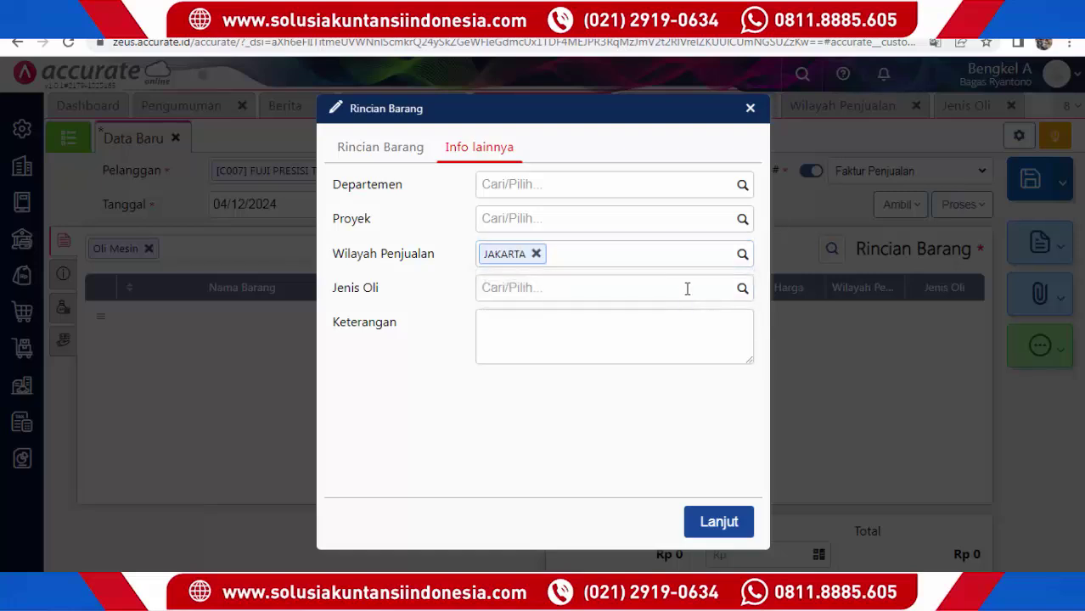
left_click(740, 287)
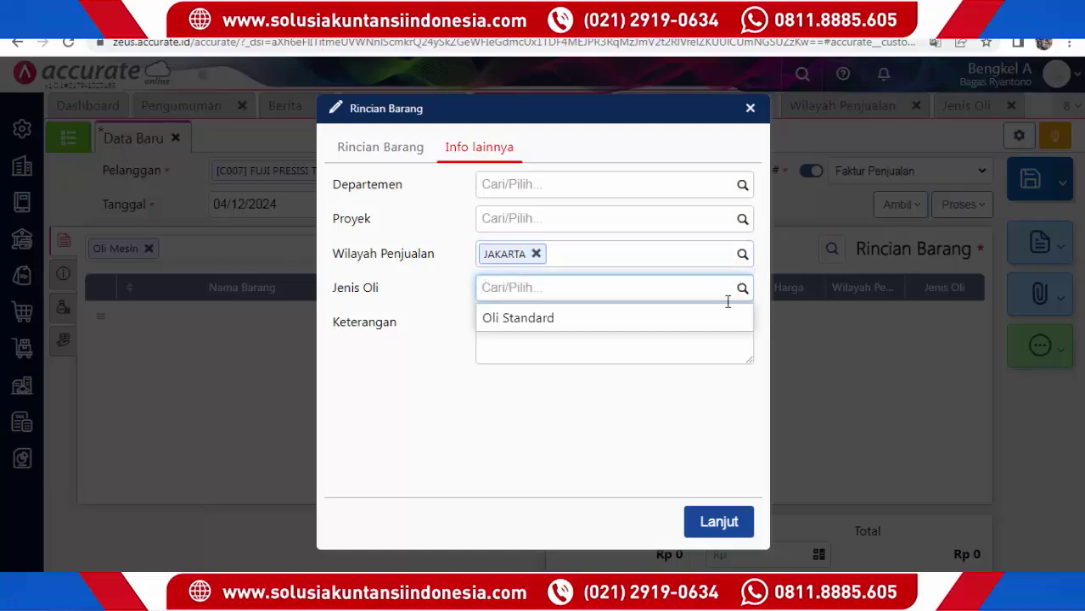
left_click(712, 319)
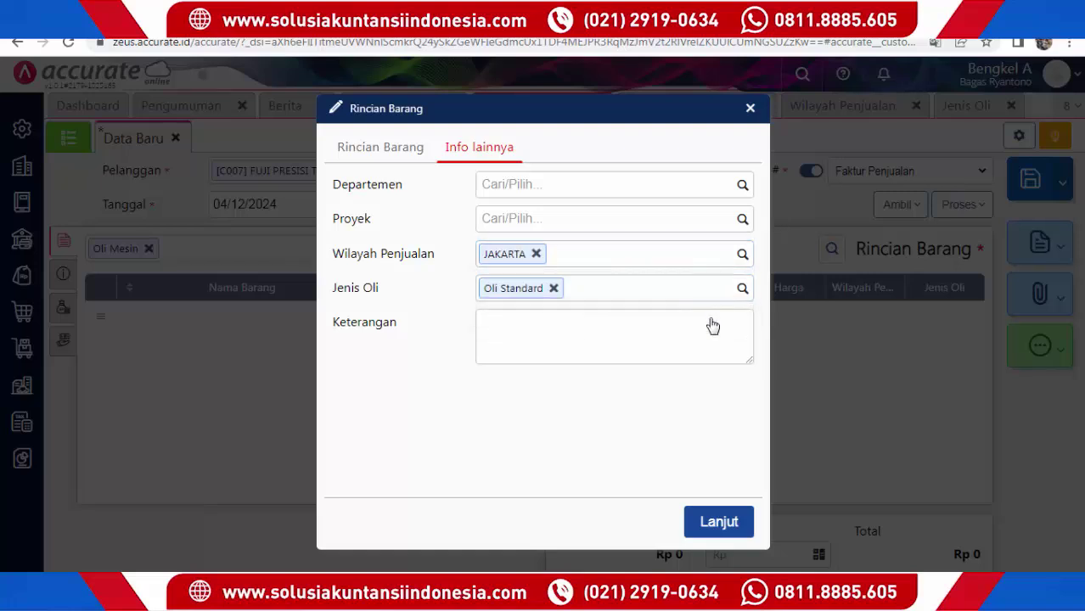
left_click(364, 153)
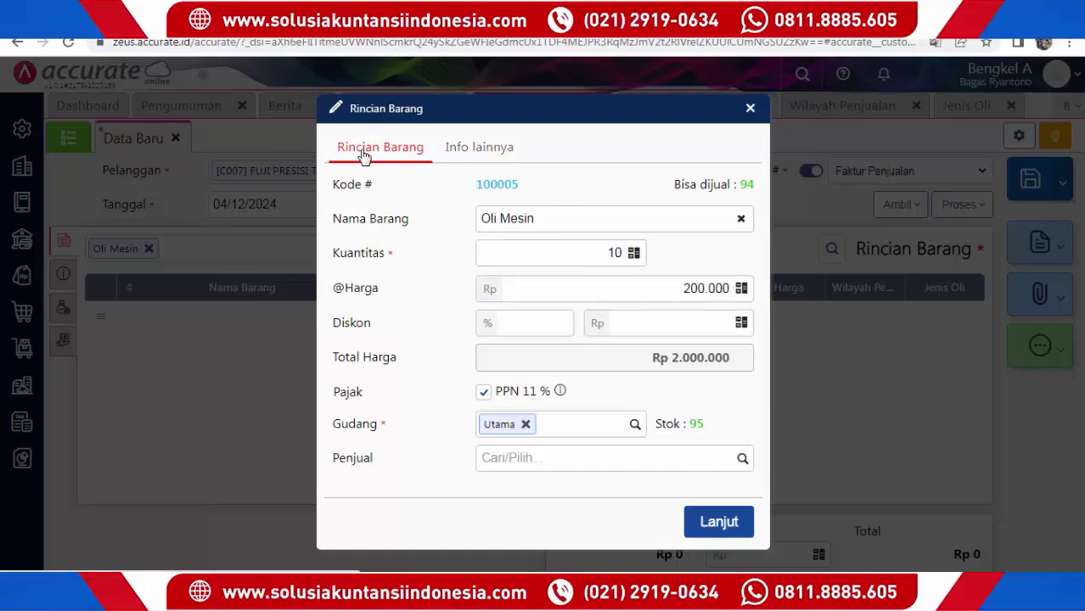
left_click(712, 530)
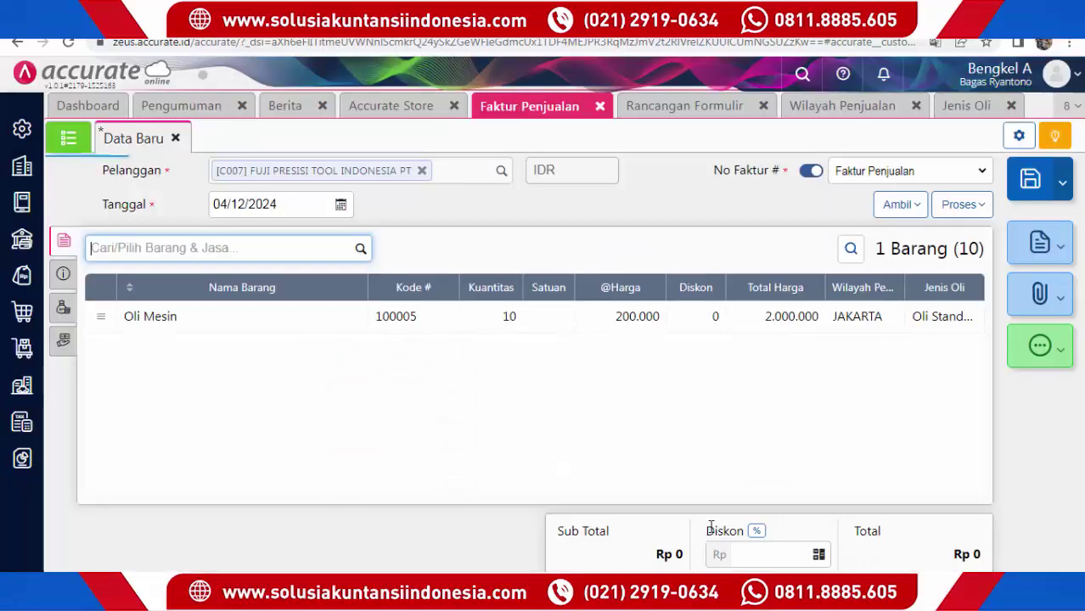
Close the current invoice and start a new sales invoice for the customer AGFA SELARAS PRATAMA.
left_click(175, 137)
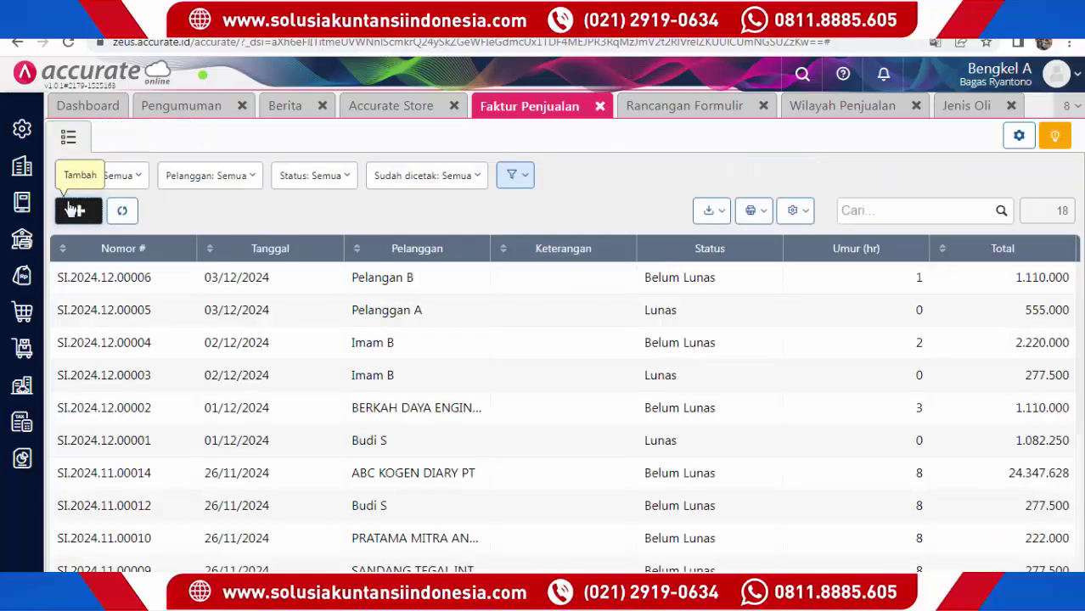
left_click(80, 208)
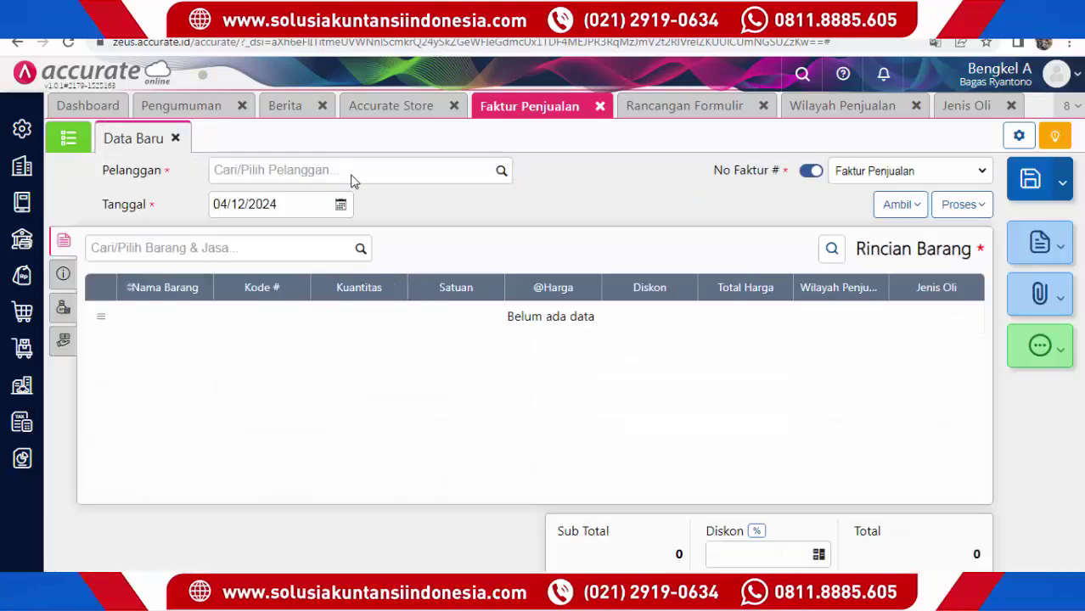
left_click(435, 169)
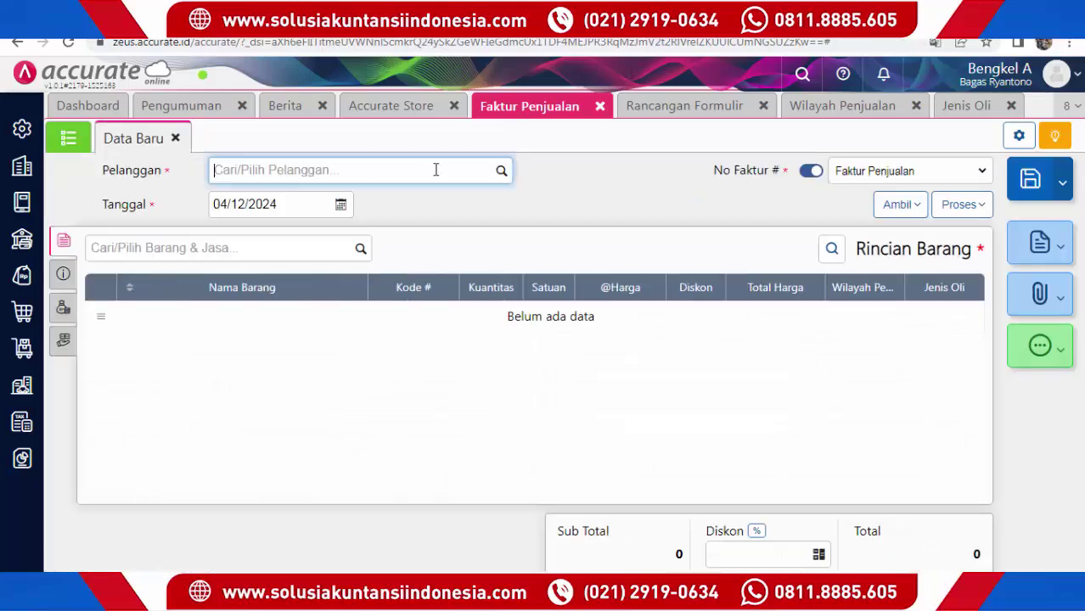
left_click(503, 172)
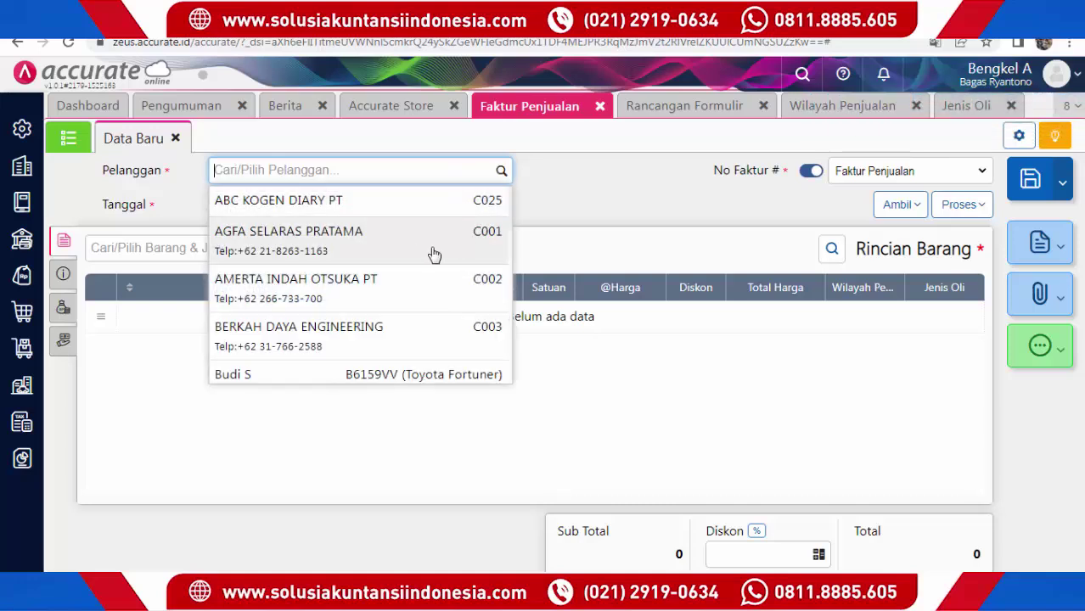
left_click(384, 254)
Choose the item Oli Mesin (100005) for the new invoice with quantity 10 and unit price Rp 150.000.
left_click(361, 252)
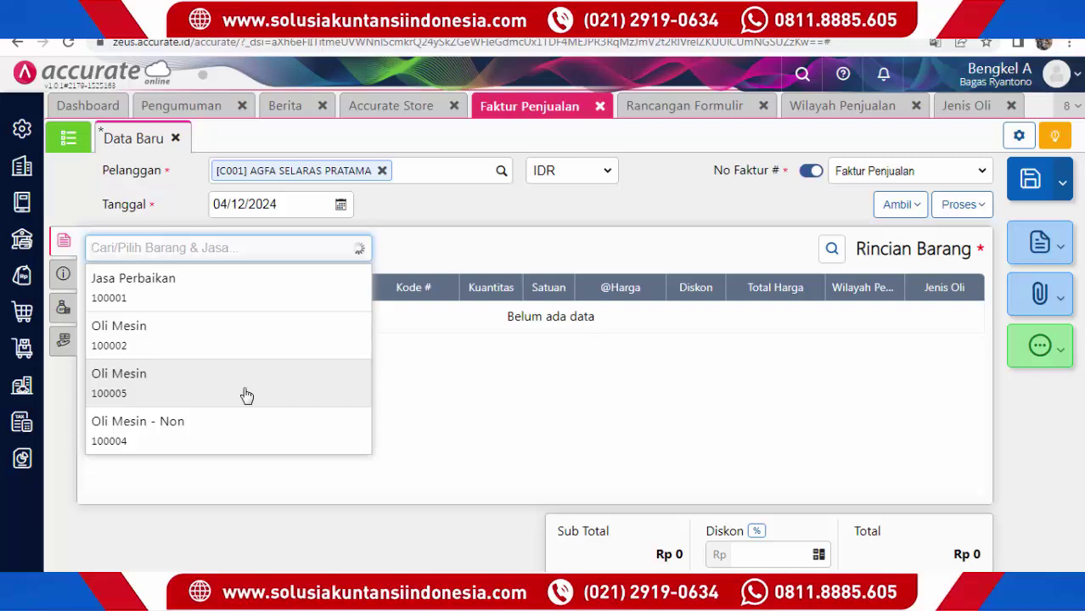
left_click(246, 394)
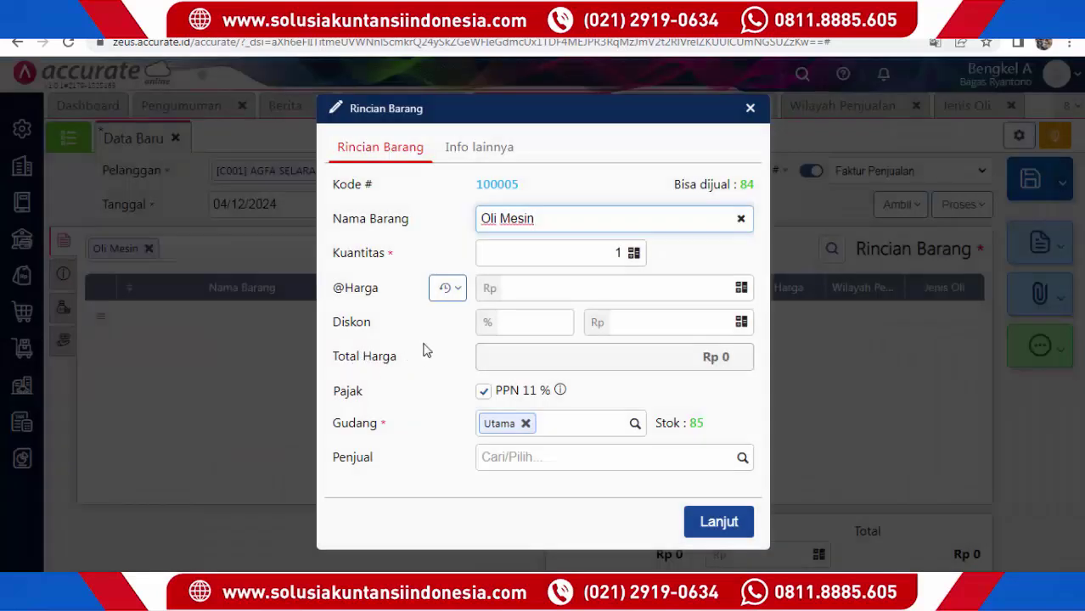
left_click(623, 262)
left_click(616, 258)
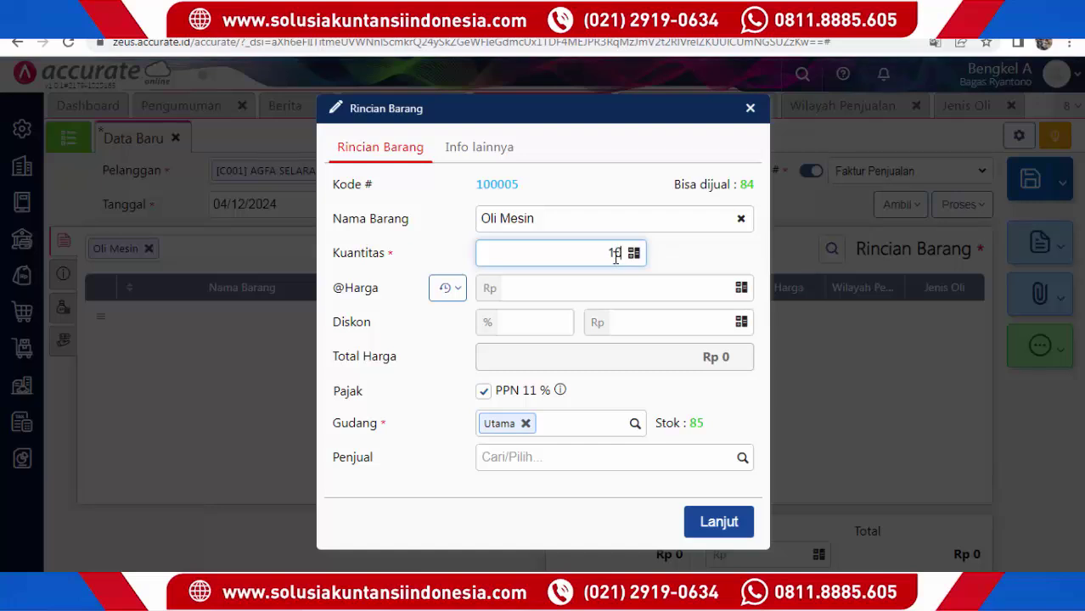
left_click(642, 287)
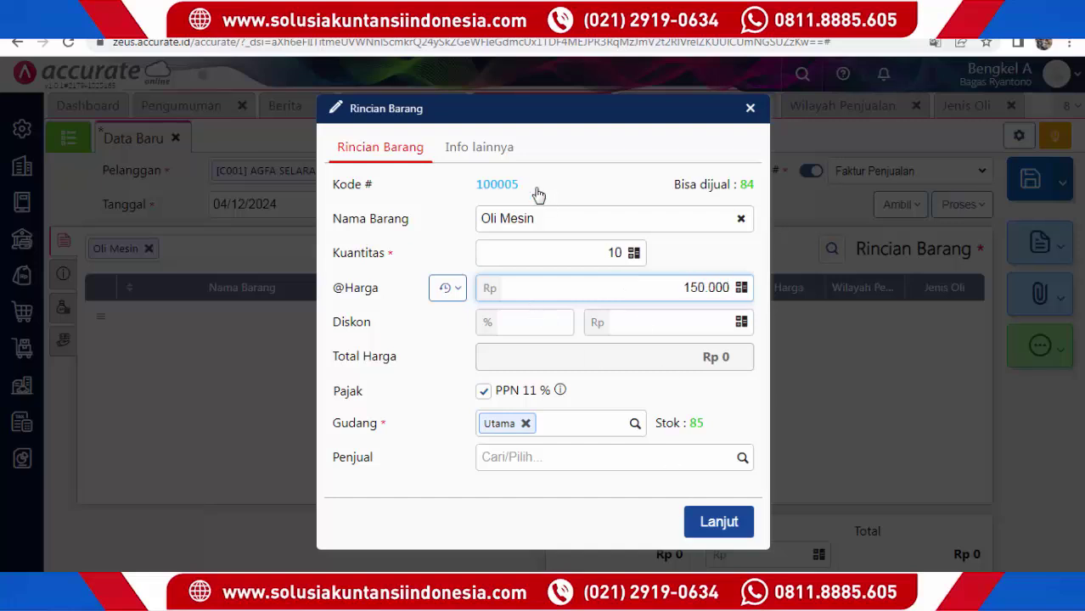
Add the item to the invoice with Wilayah Penjualan SURABAYA and Jenis Oli Oli Standard, and save the invoice.
left_click(504, 155)
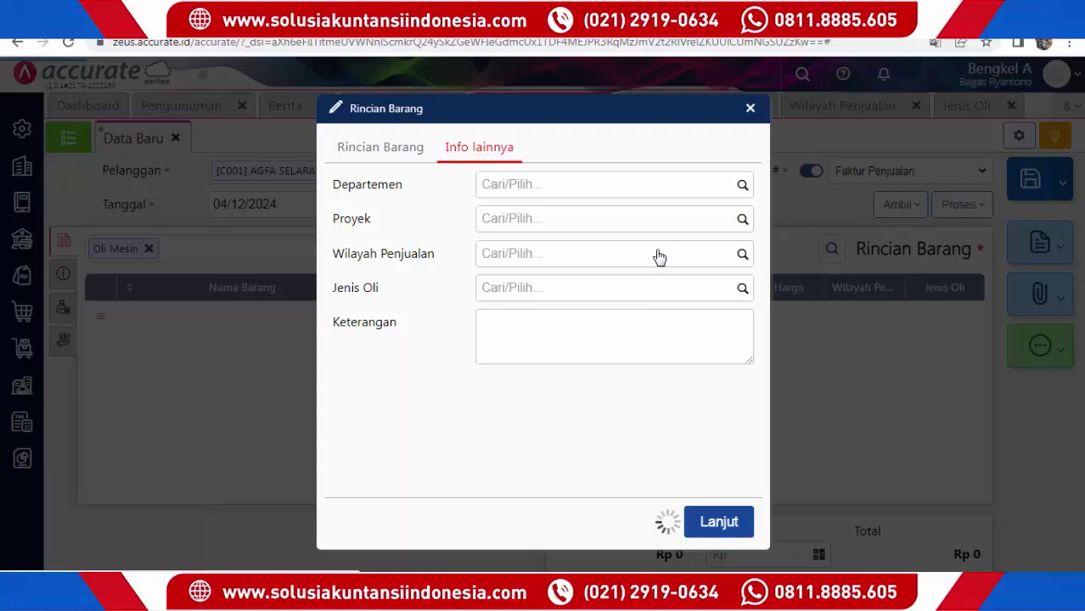
left_click(741, 259)
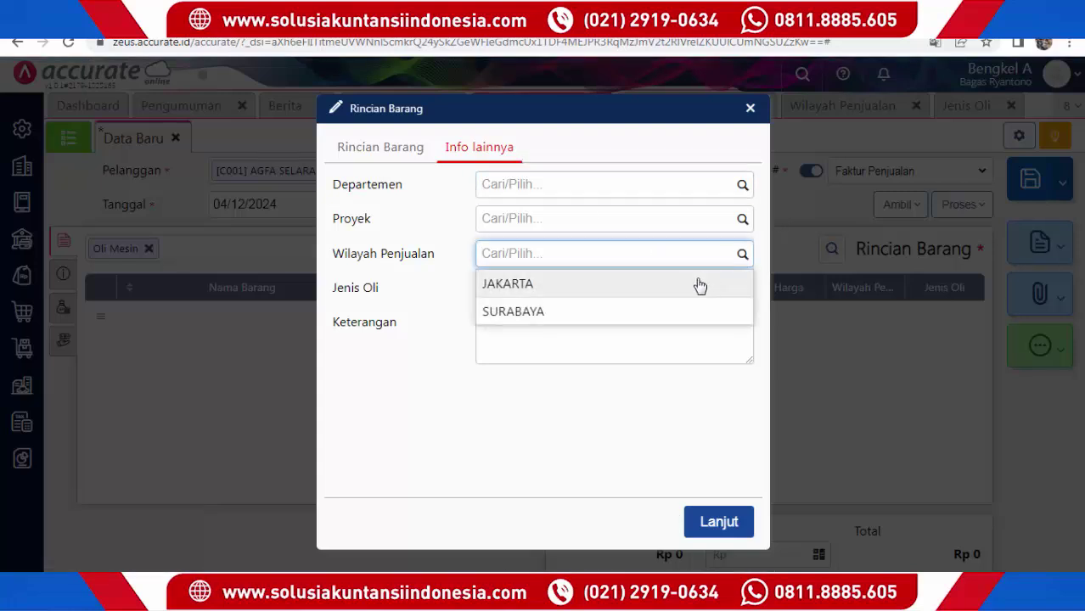
left_click(661, 313)
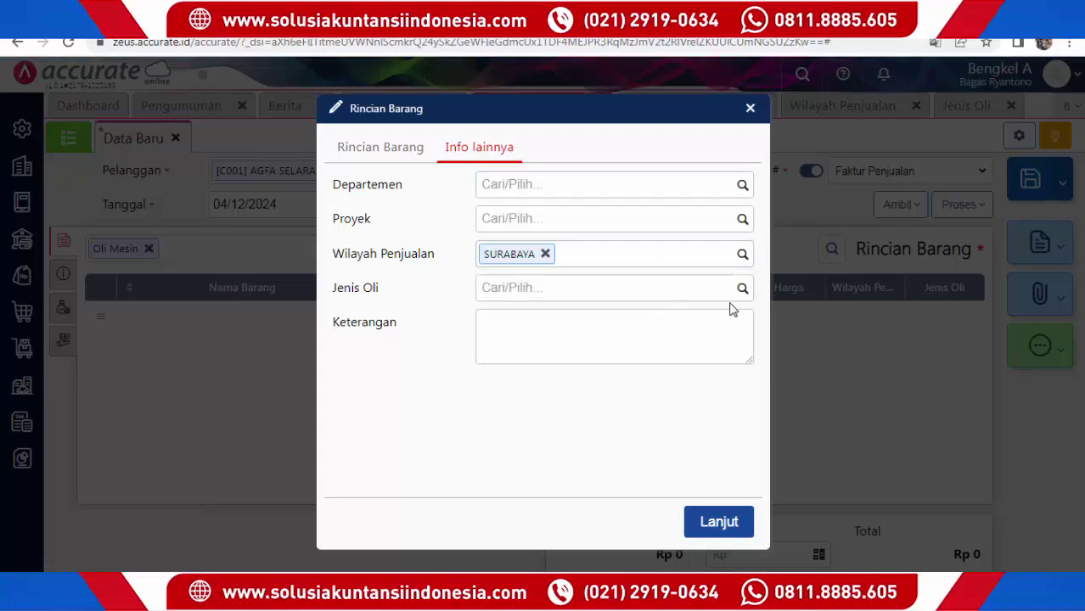
left_click(741, 289)
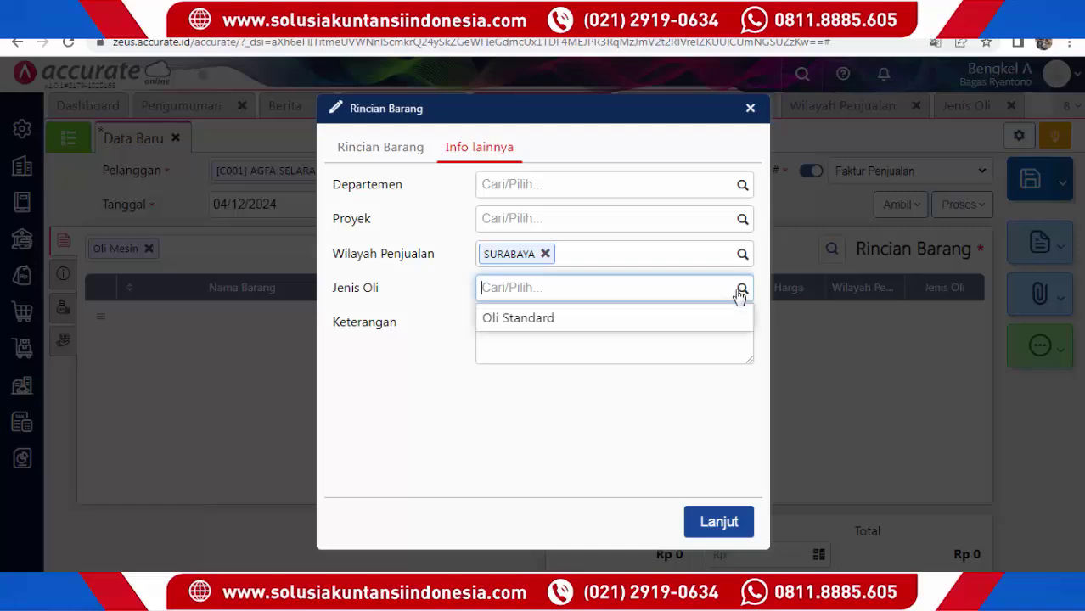
left_click(617, 322)
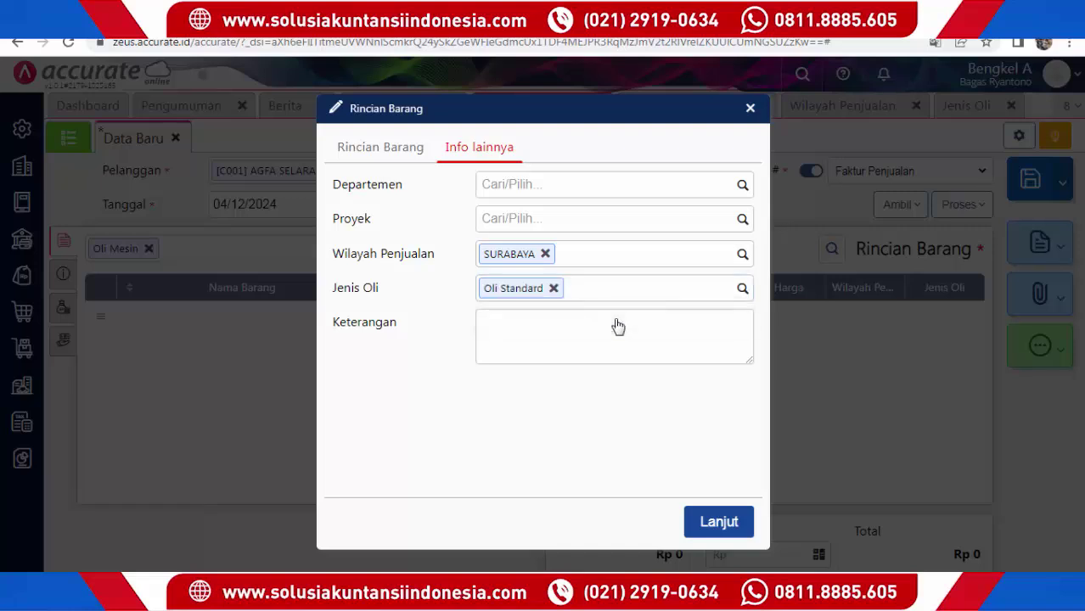
left_click(721, 520)
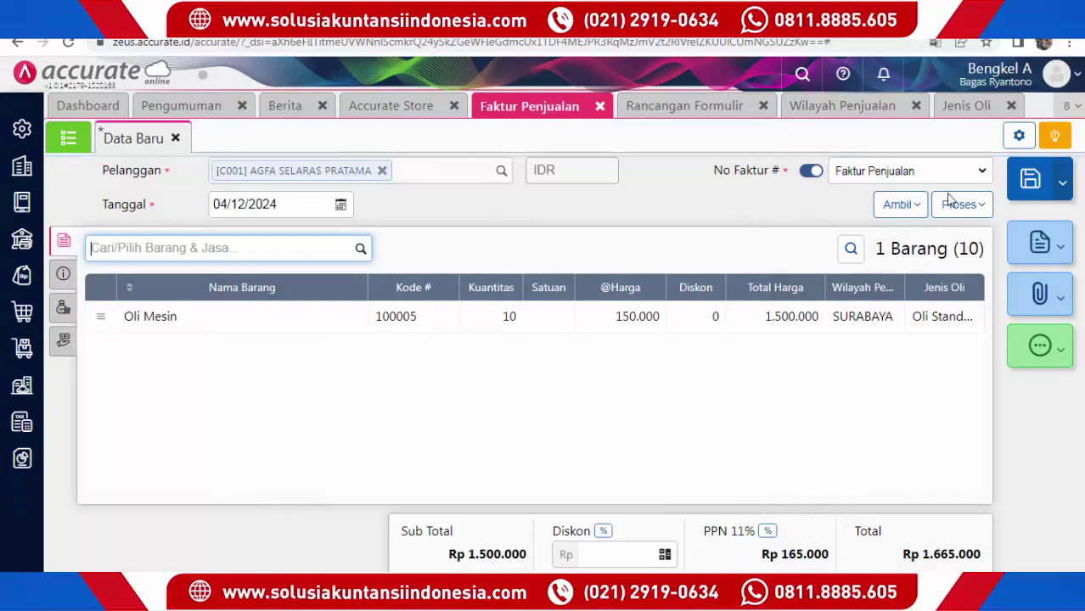
left_click(1025, 180)
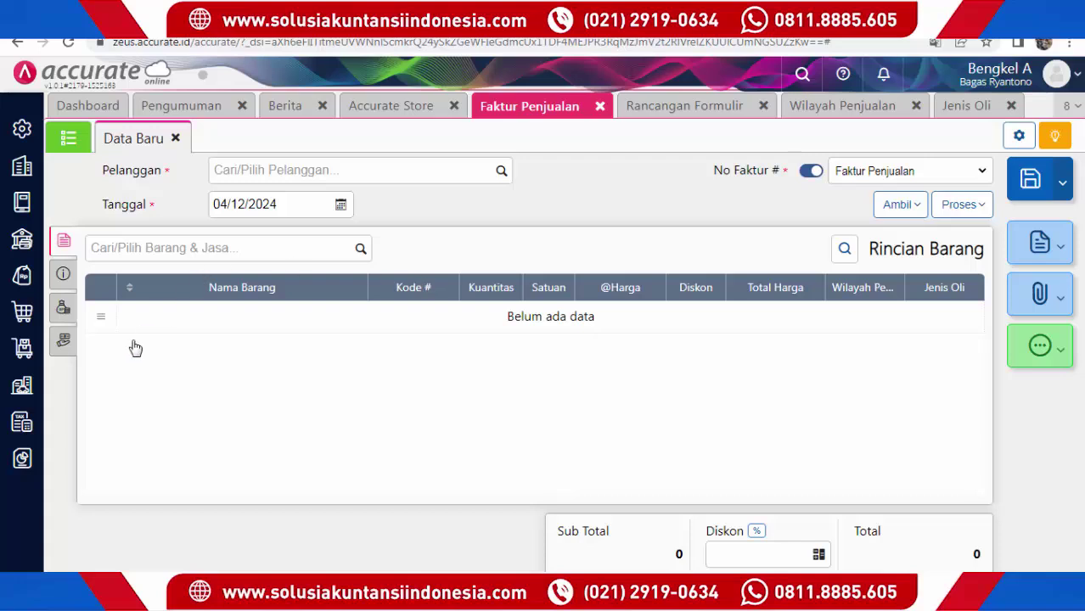
Open the parameters of the Laba/Rugi Wilayah Penjualan report from the Pusat Laba & Biaya category of the report list.
left_click(30, 459)
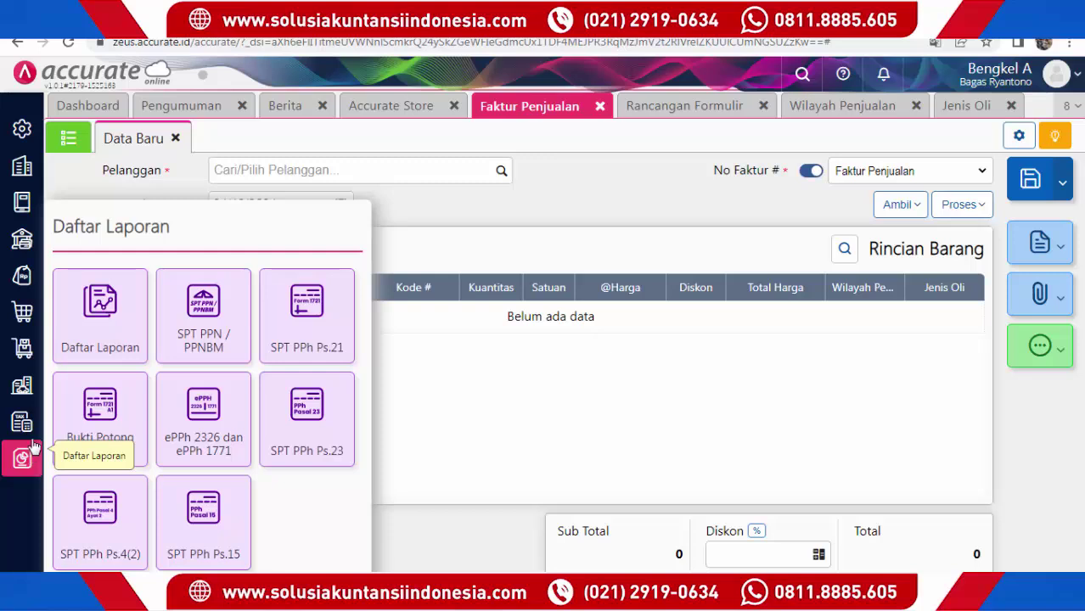
left_click(101, 319)
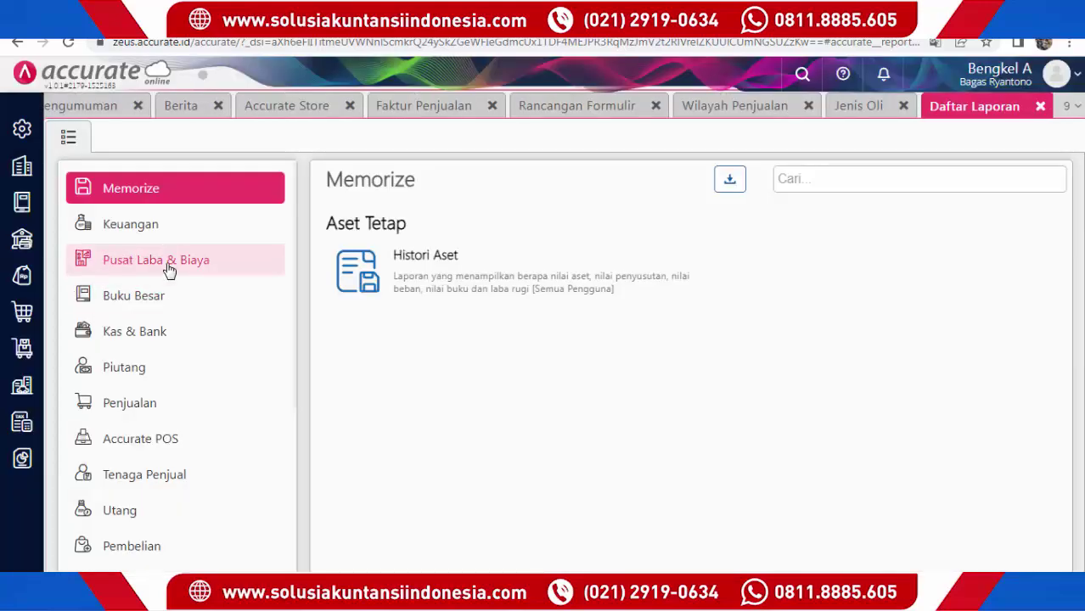
left_click(169, 268)
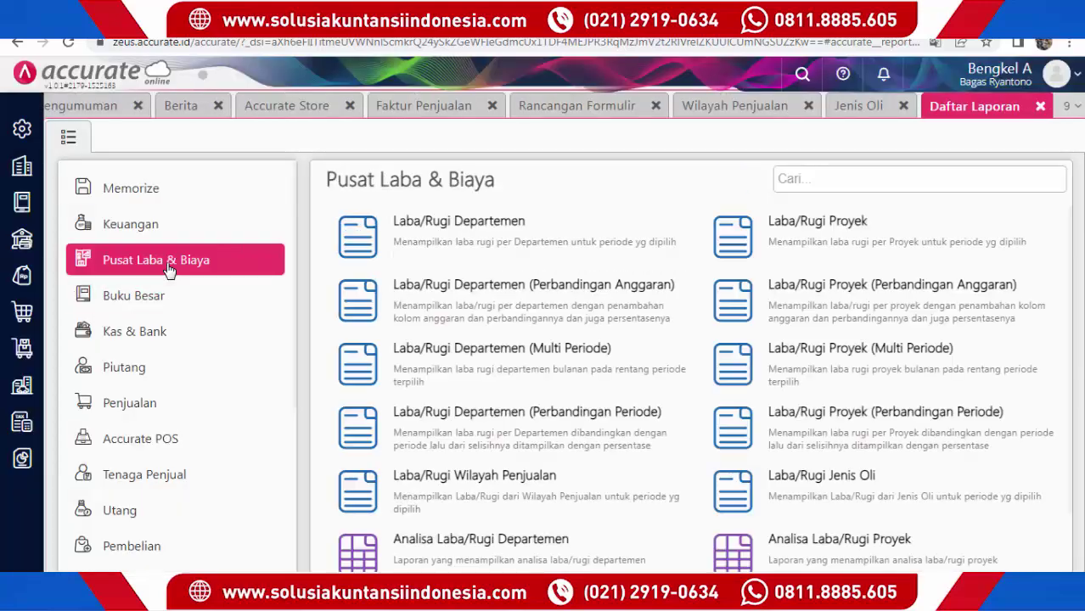
scroll(528, 280, "down", 1)
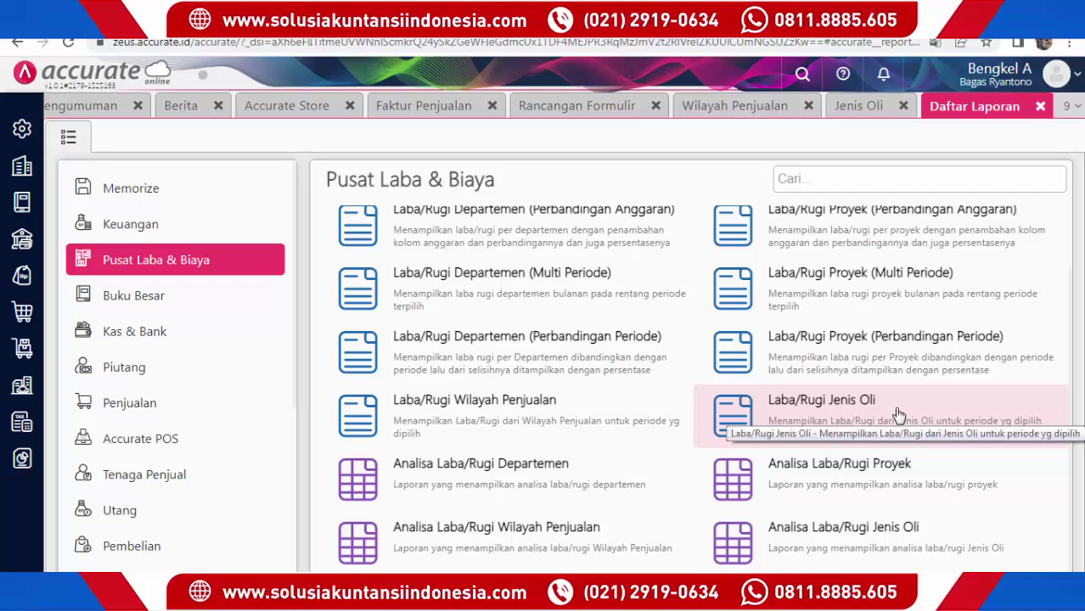
left_click(533, 423)
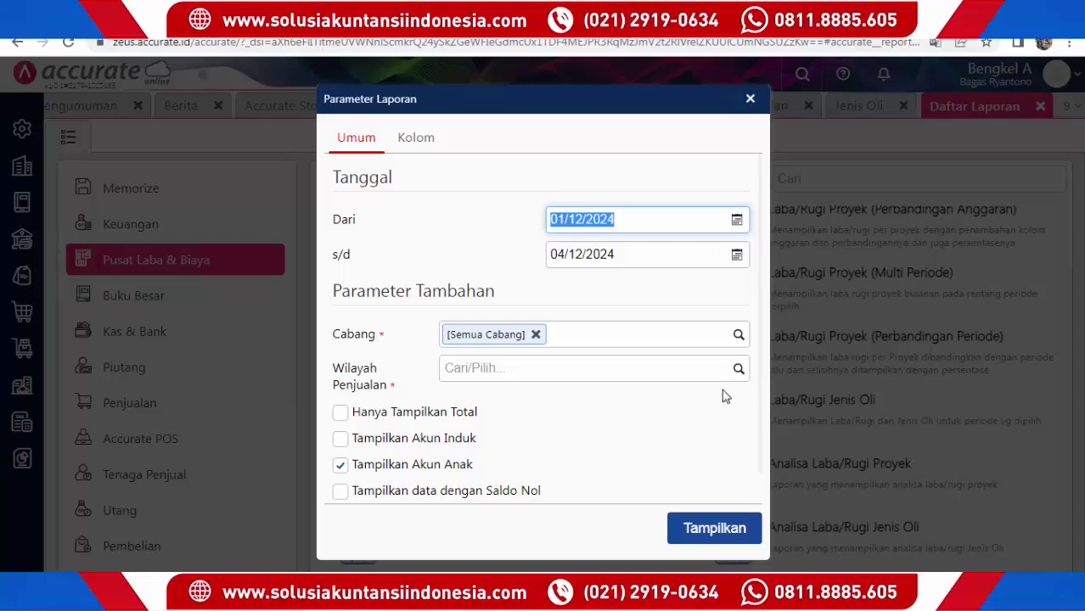
Select JAKARTA and SURABAYA as the report's Wilayah Penjualan and generate the report.
left_click(739, 369)
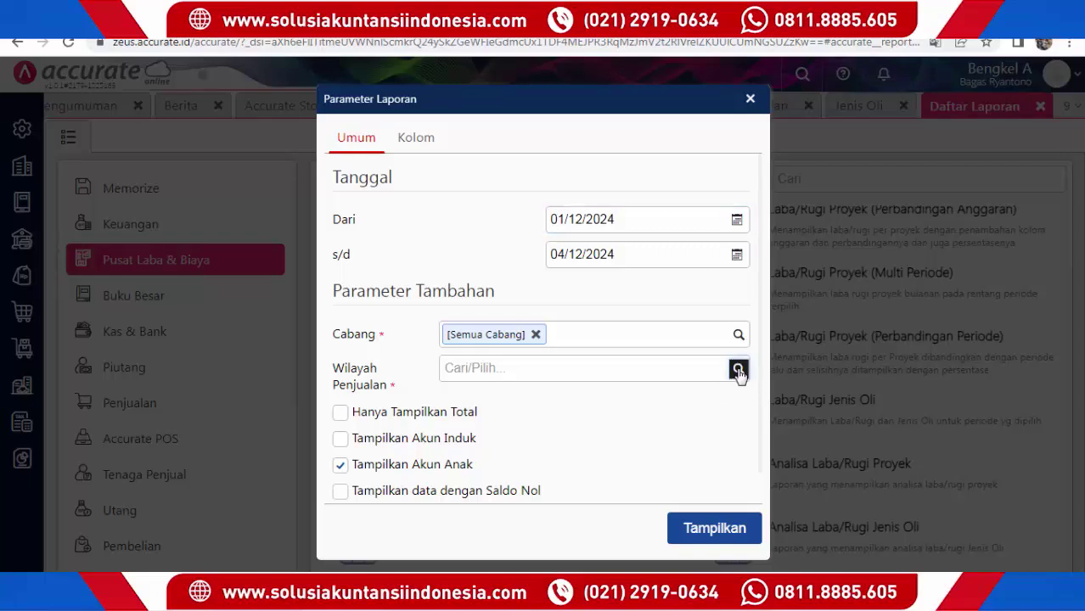
left_click(669, 399)
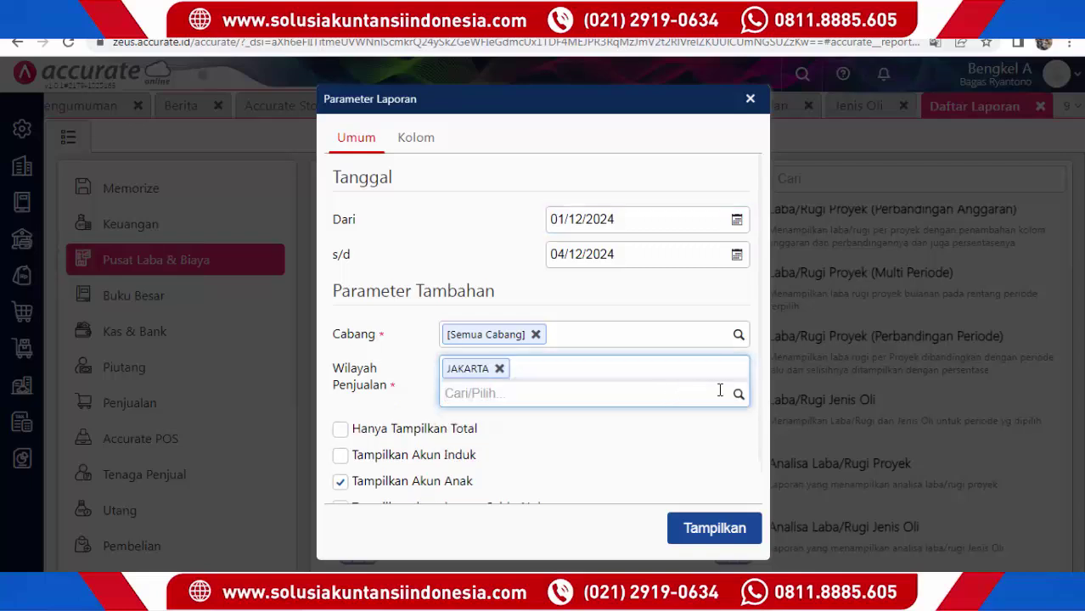
left_click(656, 422)
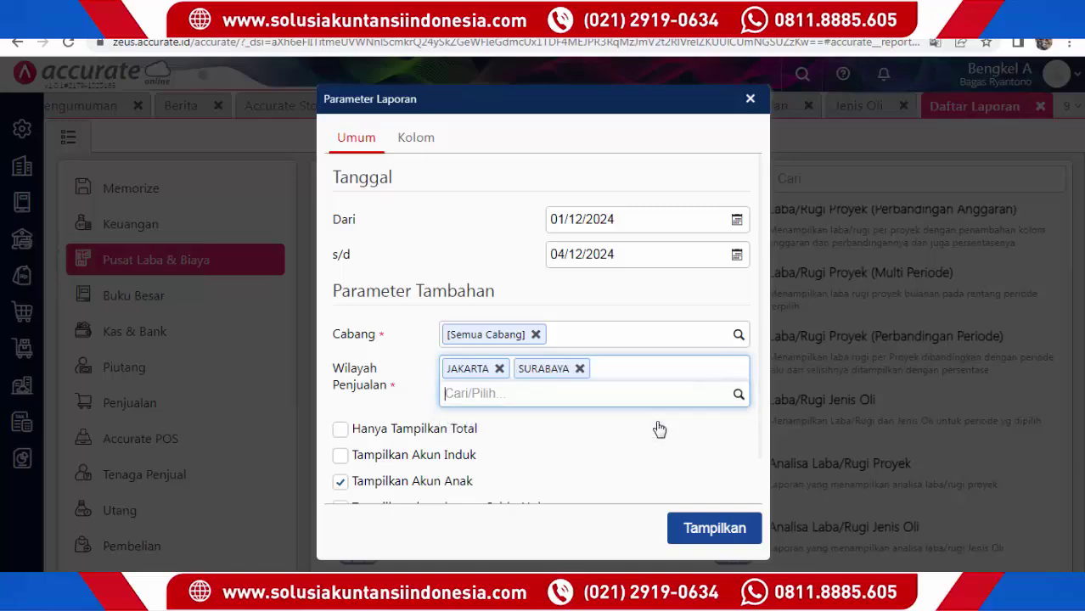
left_click(707, 528)
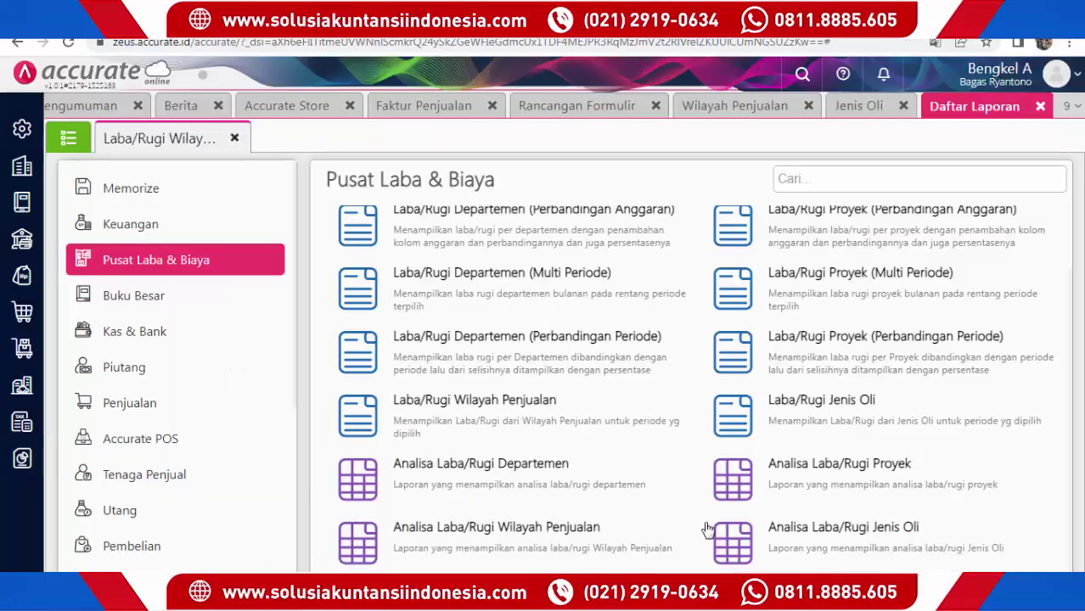